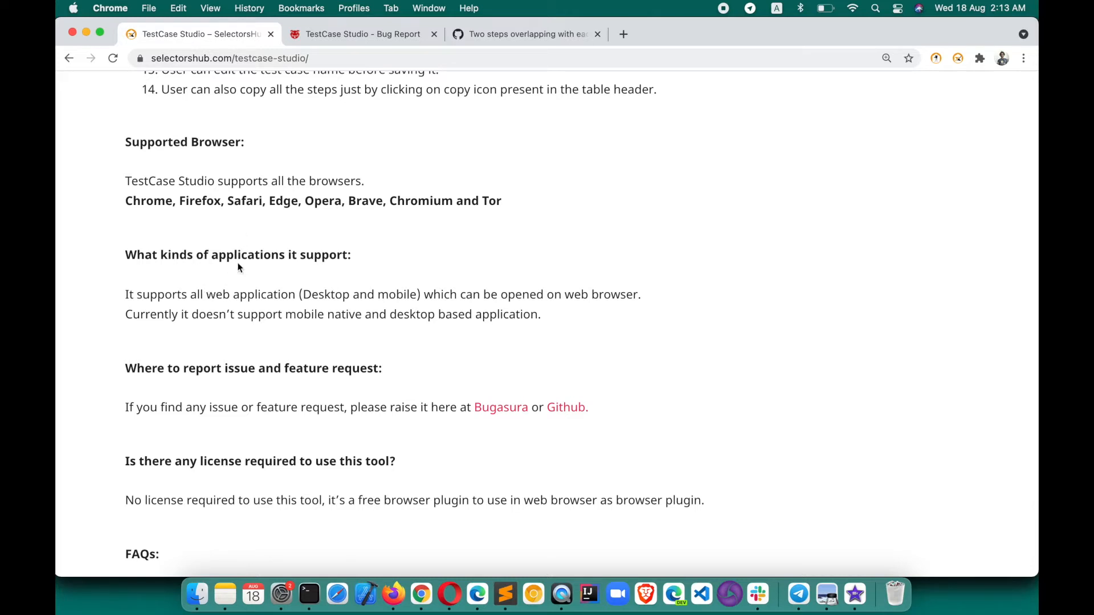
Step: Open google.com in a new browser tab
scroll(244, 267, down, 2)
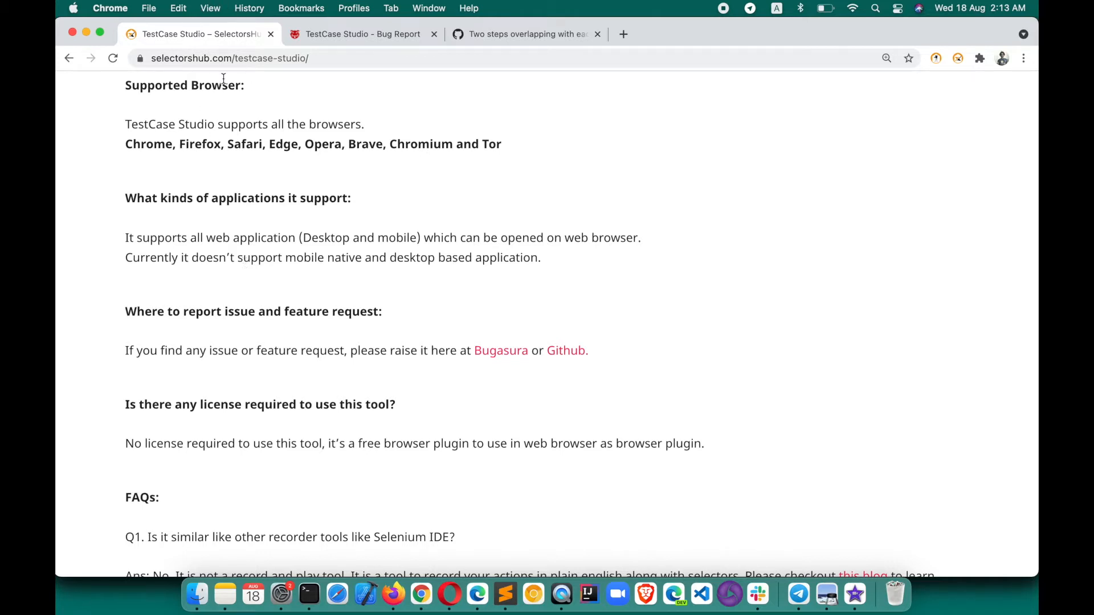
click(627, 37)
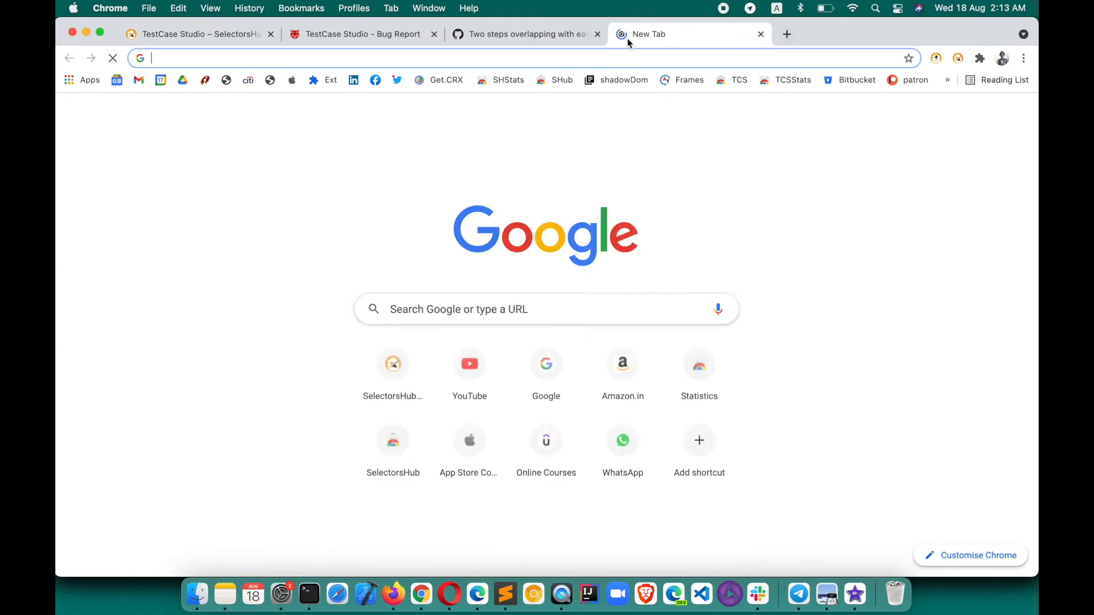
text(google.com)
key(Return)
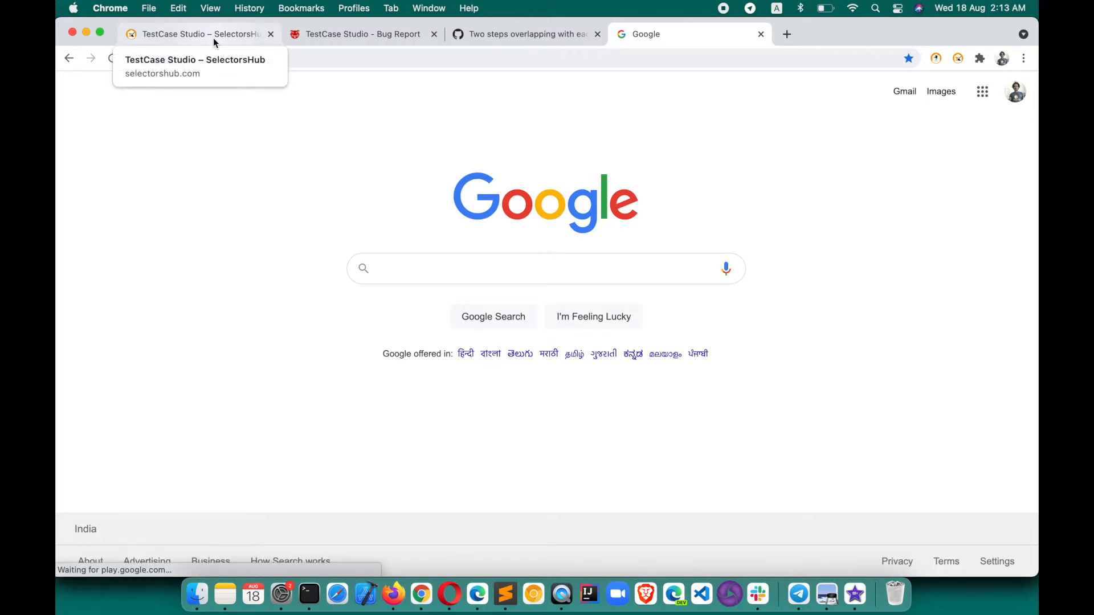
Step: Inspect the Google search field and switch the page to the responsive device view
right_click(414, 268)
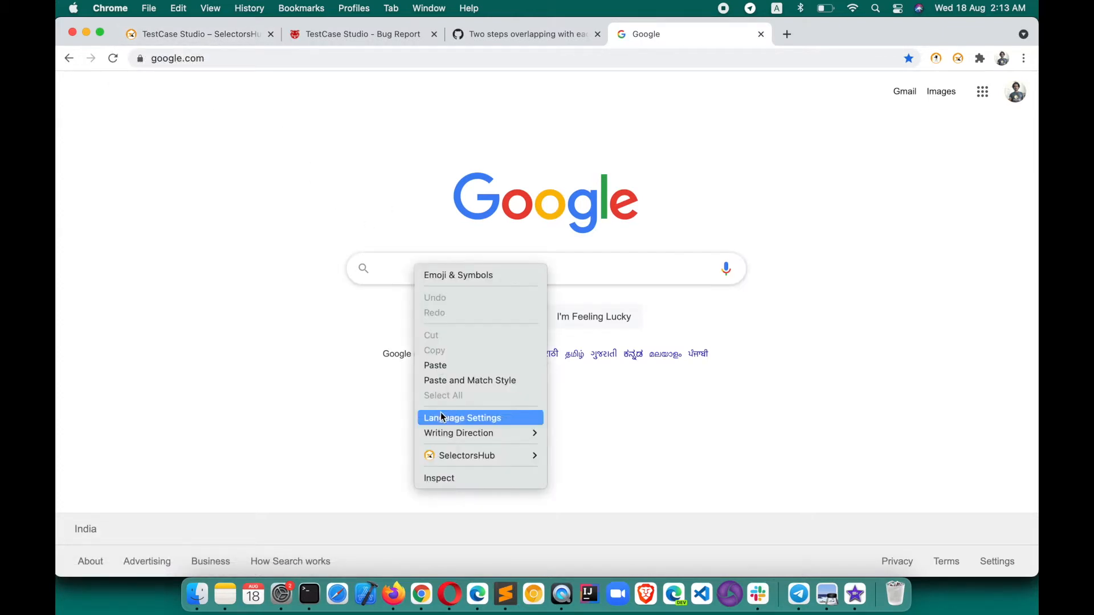
click(450, 484)
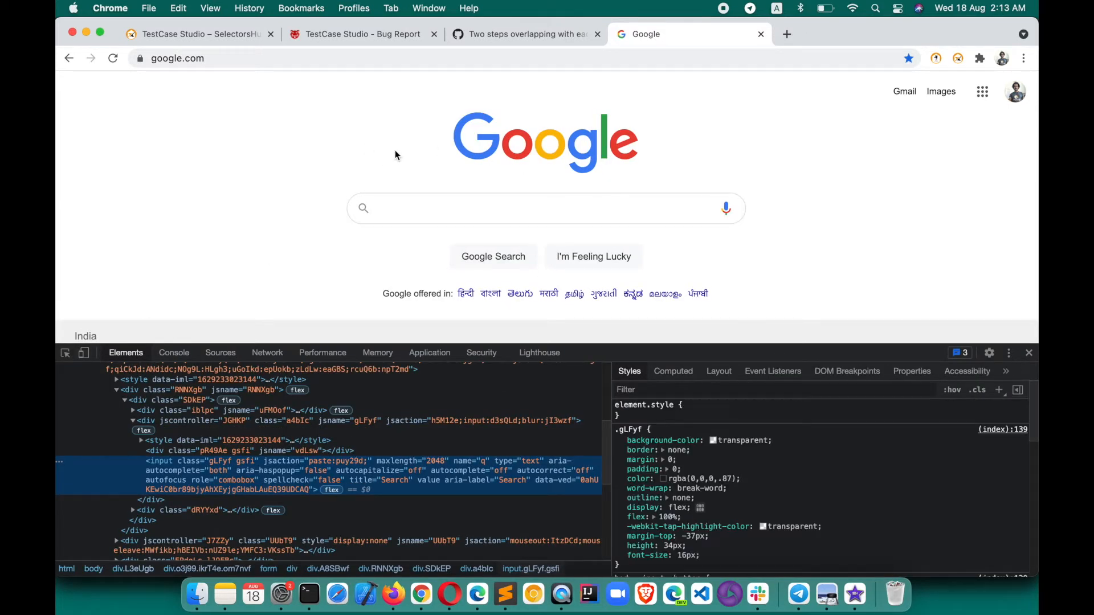
click(84, 353)
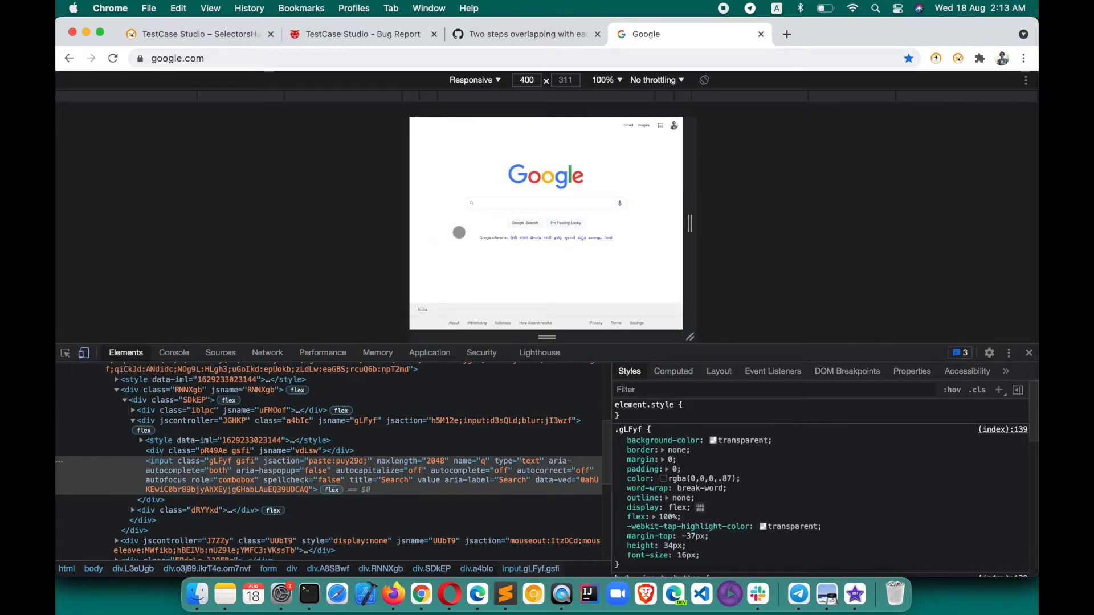
Step: Look at the TestCase Studio recorder over the emulated page and return to the TestCase Studio documentation page without the developer tools
click(936, 59)
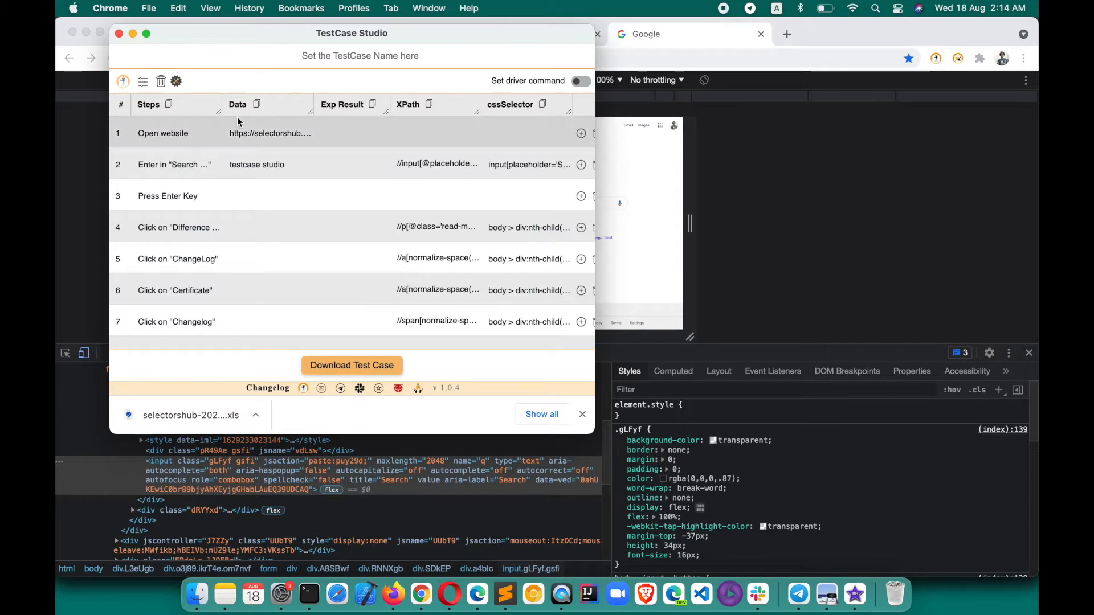
click(119, 33)
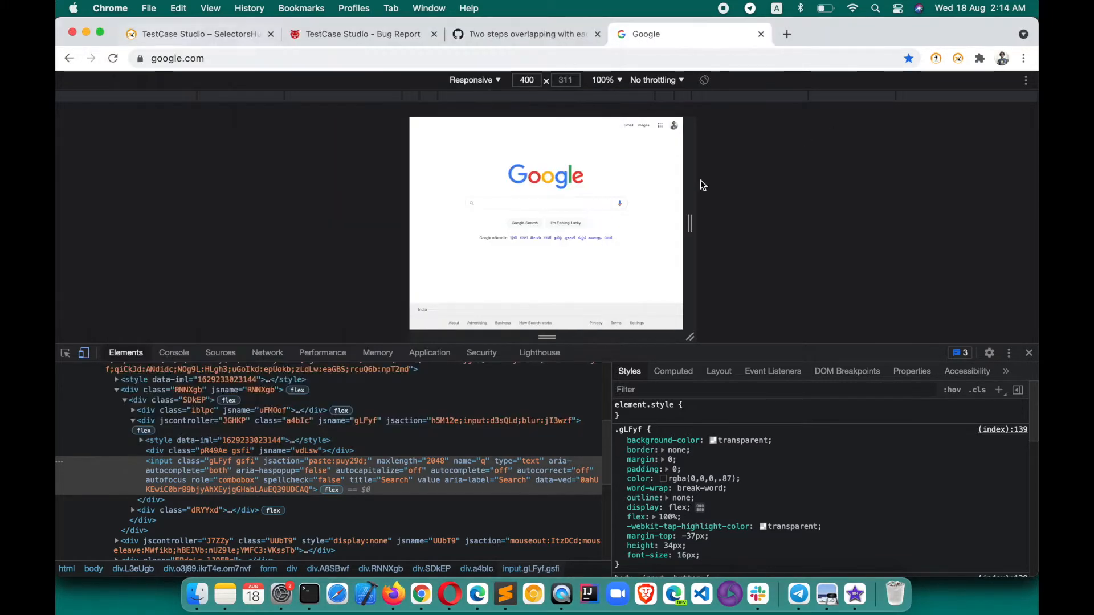
click(1029, 353)
click(220, 35)
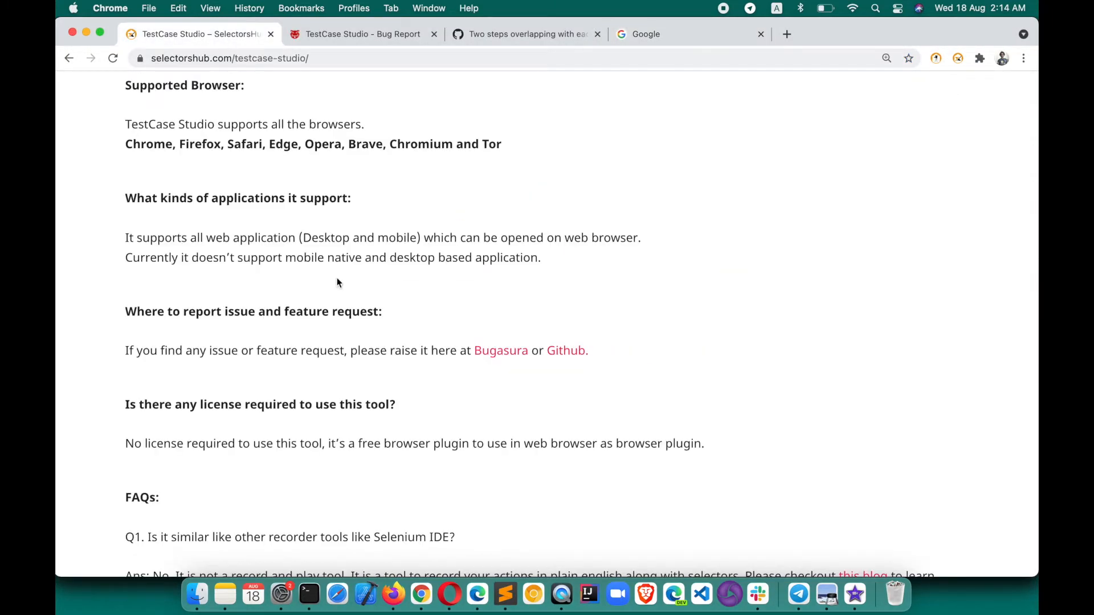
Step: Read the documentation on supported applications, issue reporting and licensing, and the FAQs through Q9
scroll(337, 278, down, 2)
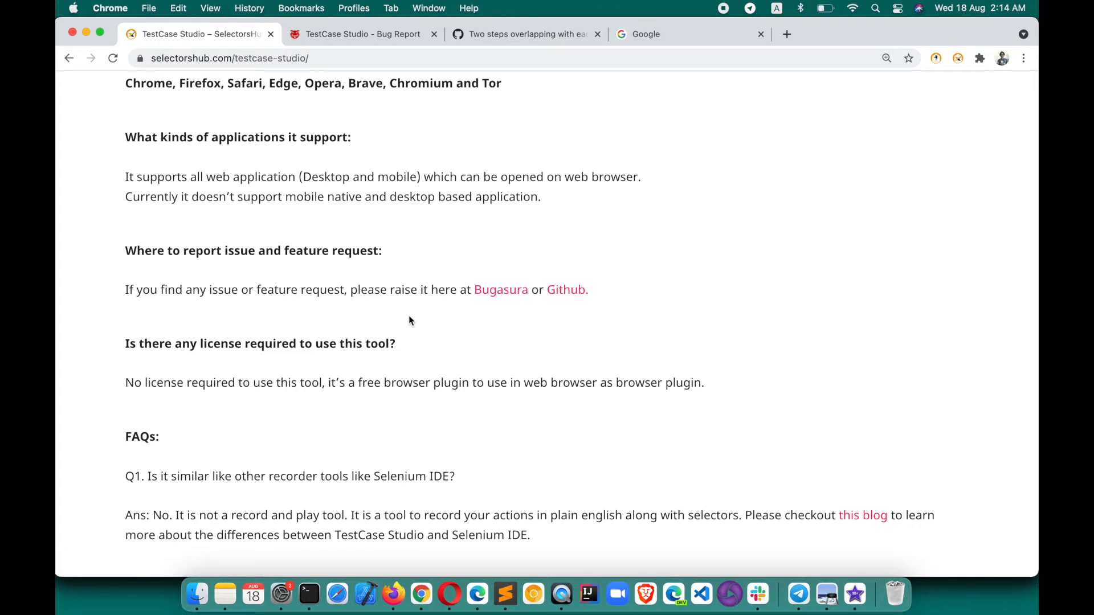
scroll(408, 321, down, 3)
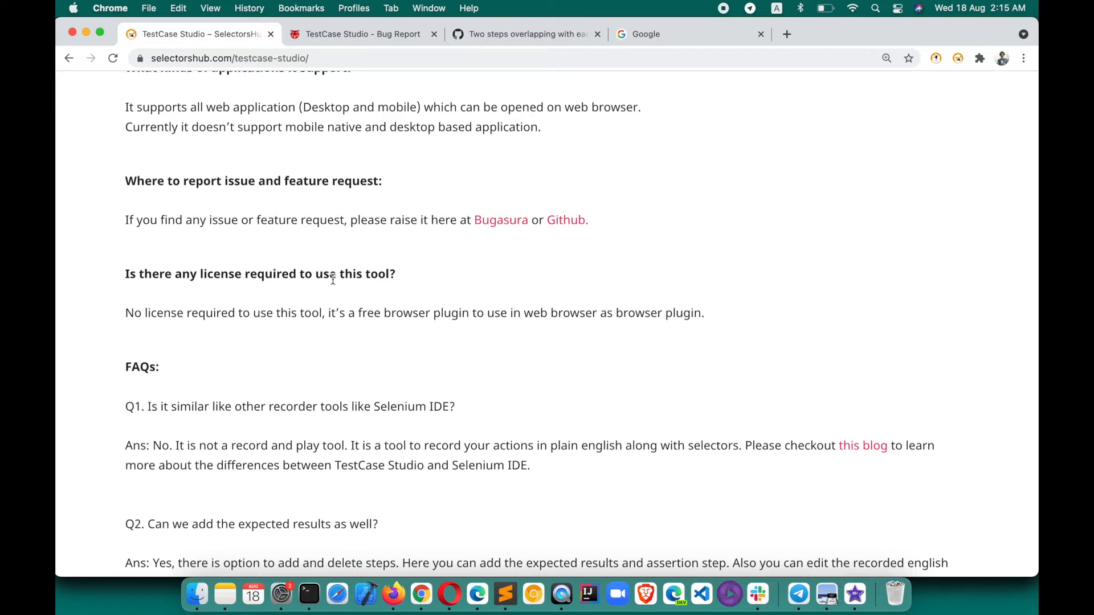
scroll(334, 280, down, 5)
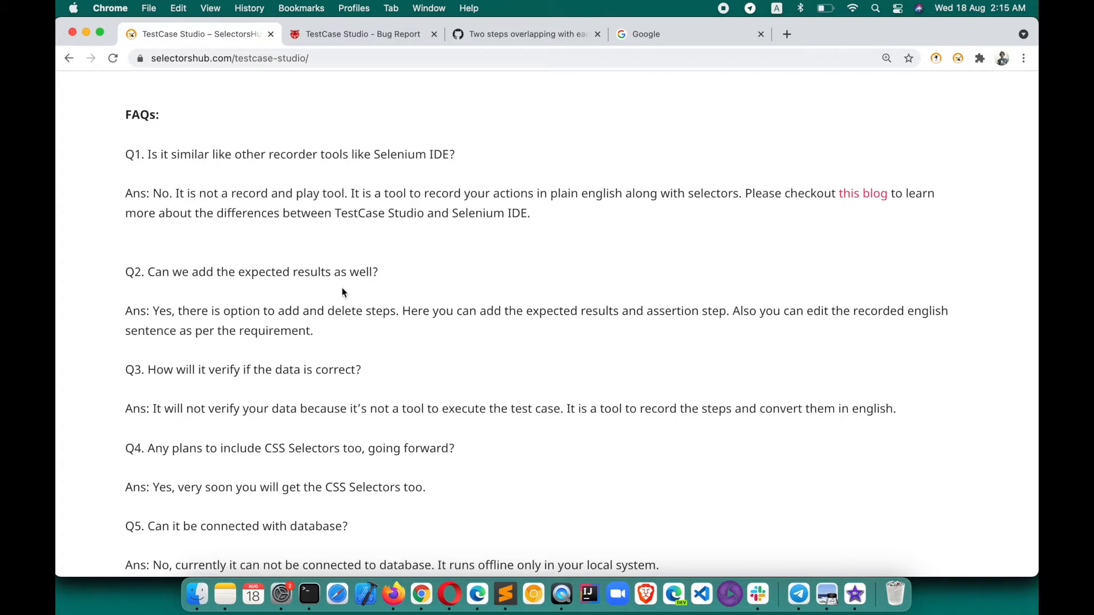
scroll(342, 292, down, 3)
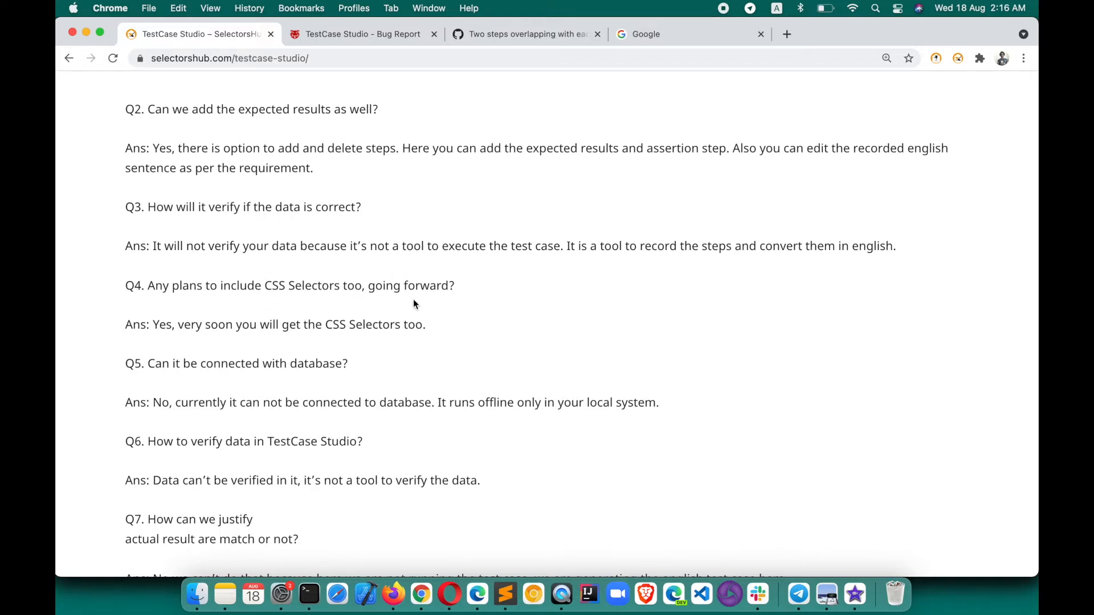
scroll(414, 303, down, 3)
scroll(413, 304, down, 3)
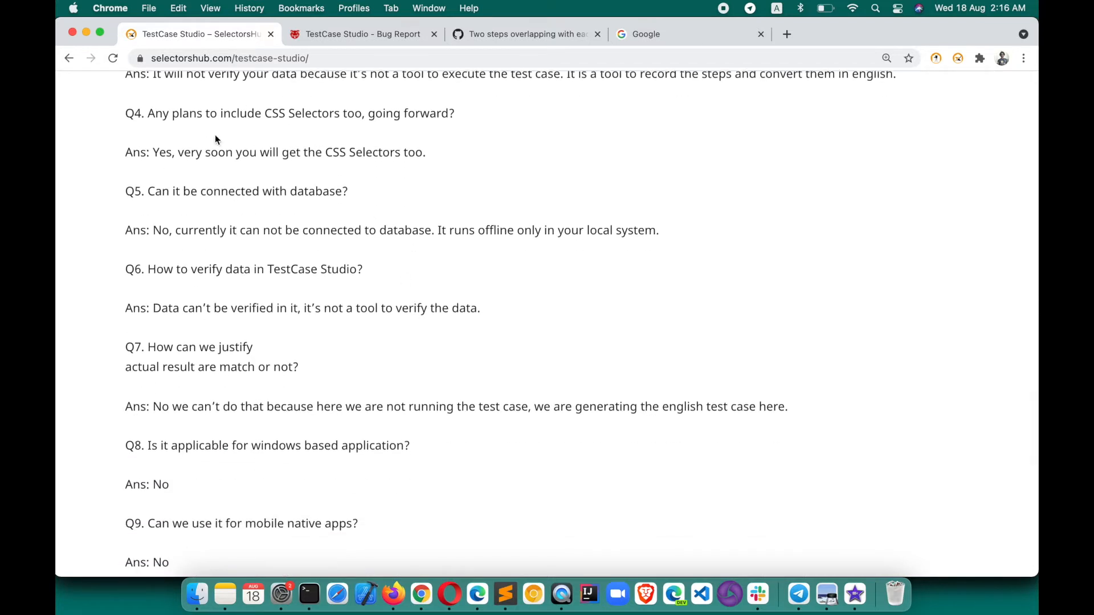
Step: Check the columns of the TestCase Studio recorder against the FAQ answers on CSS selectors and database connection
click(935, 59)
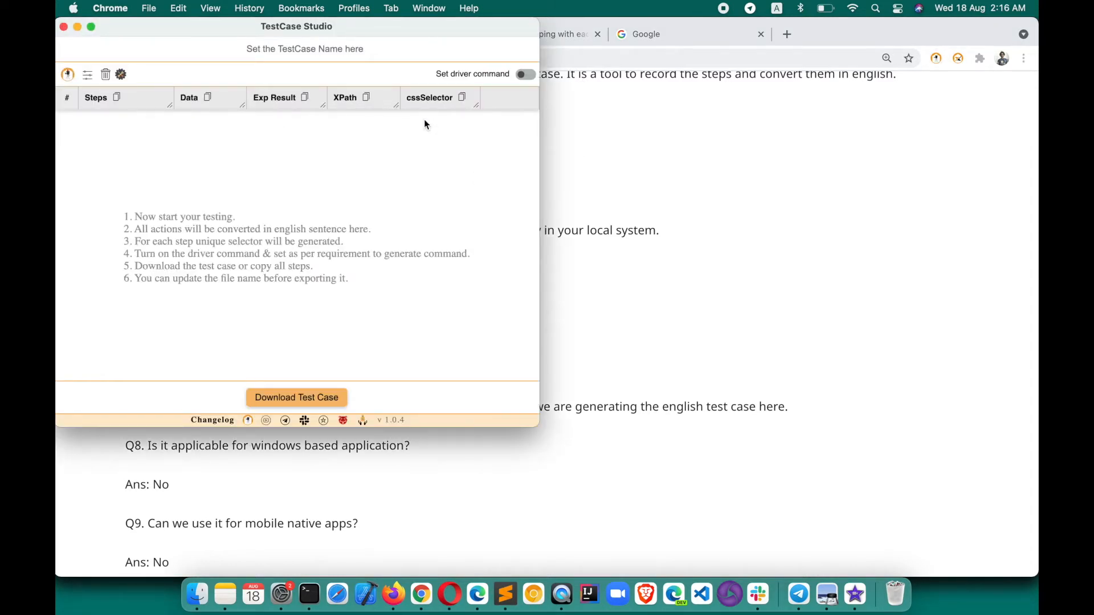
click(661, 114)
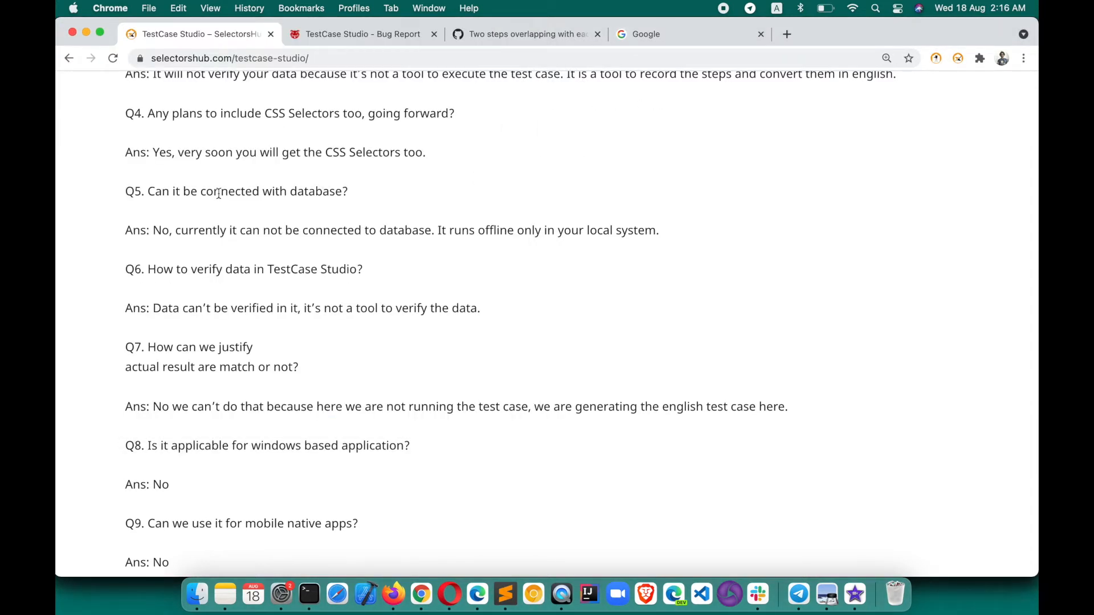
scroll(219, 194, down, 2)
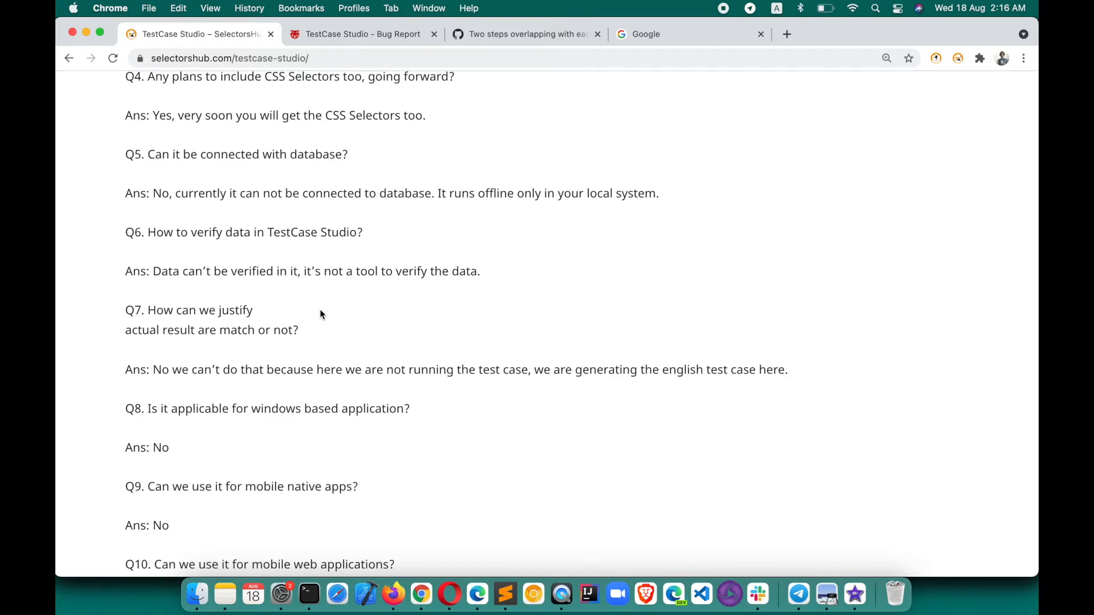
click(935, 60)
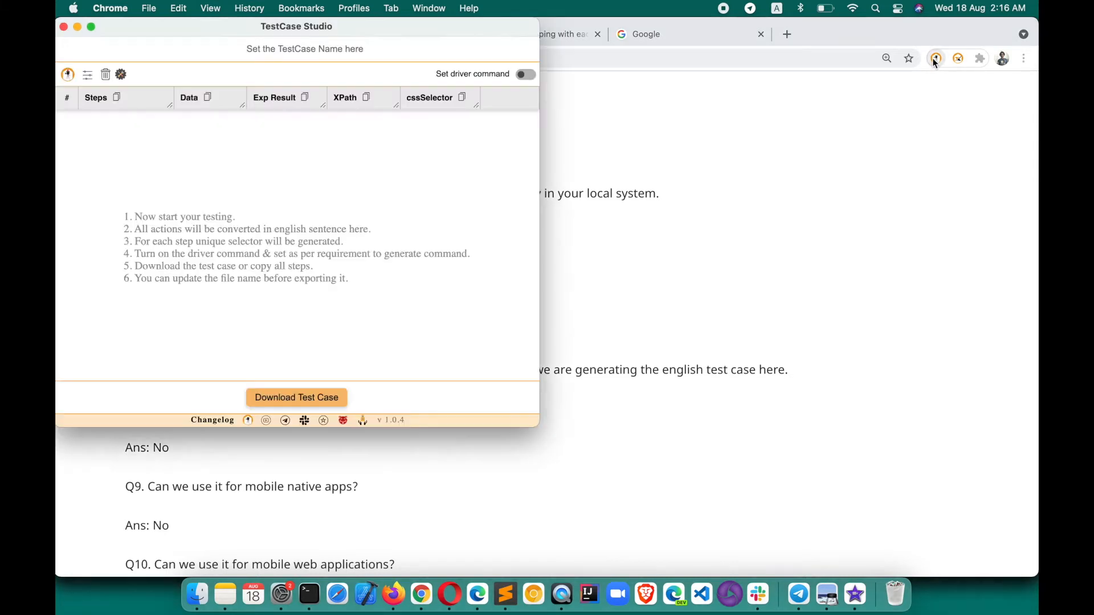
click(837, 141)
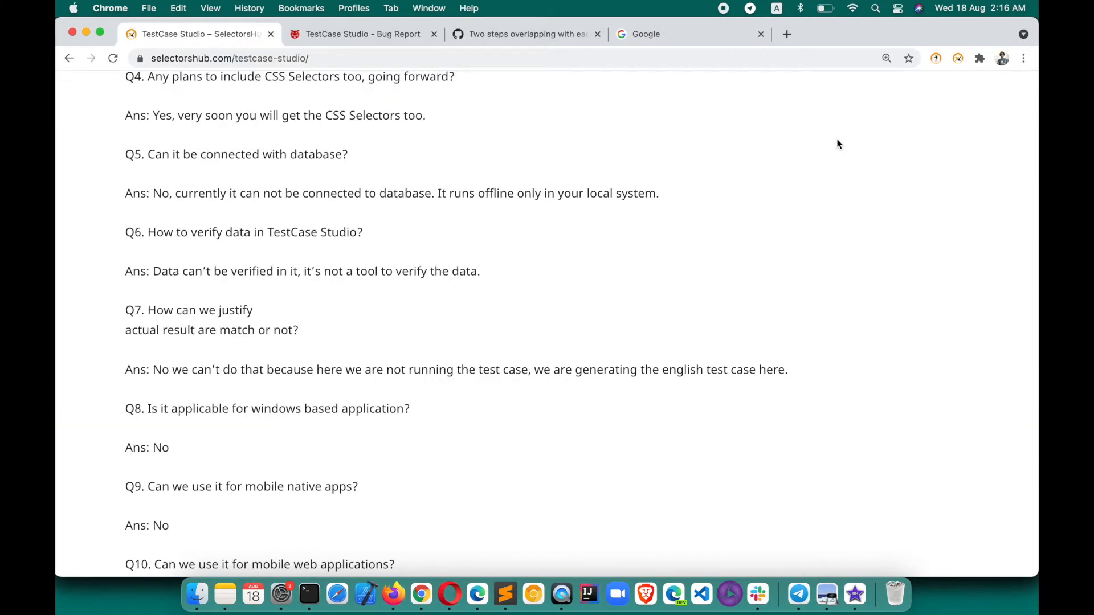
Step: Read the remaining FAQs through Q16 on exporting the recorded steps
scroll(837, 143, down, 3)
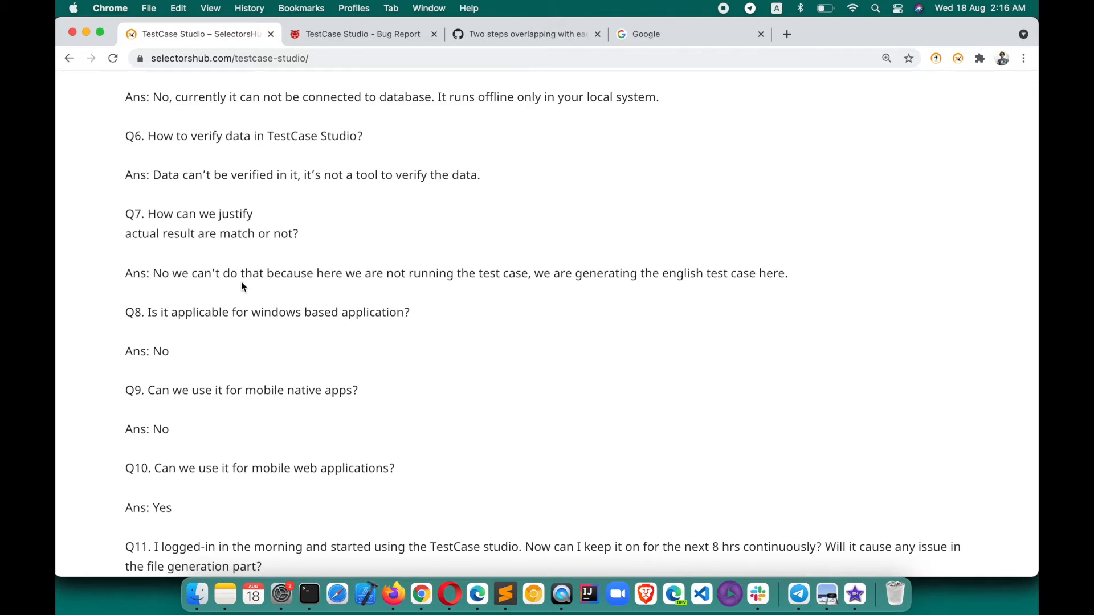
scroll(242, 284, down, 2)
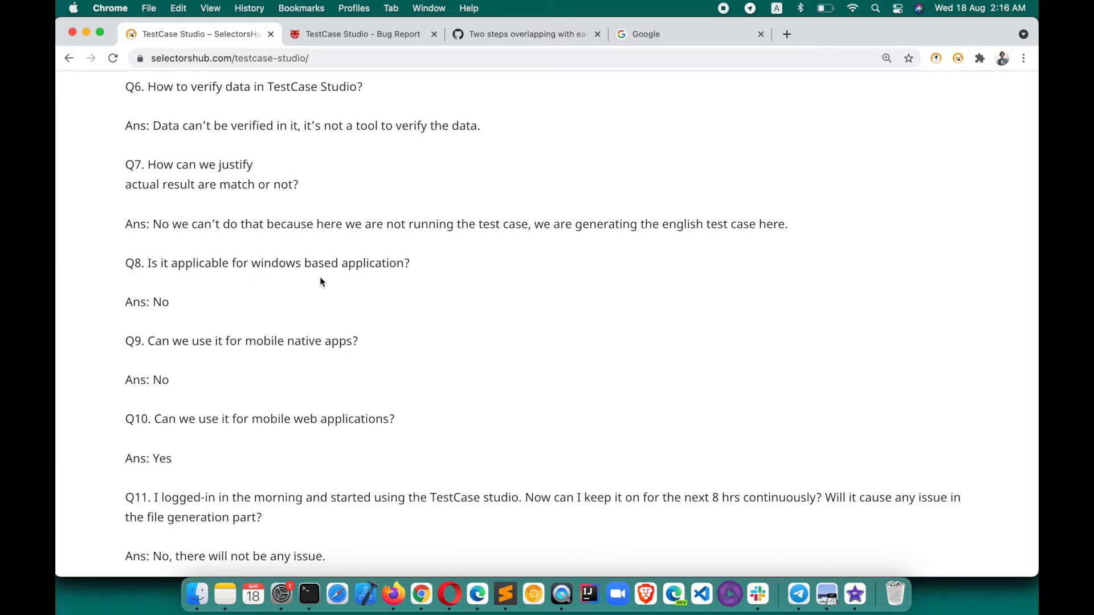
scroll(320, 279, down, 4)
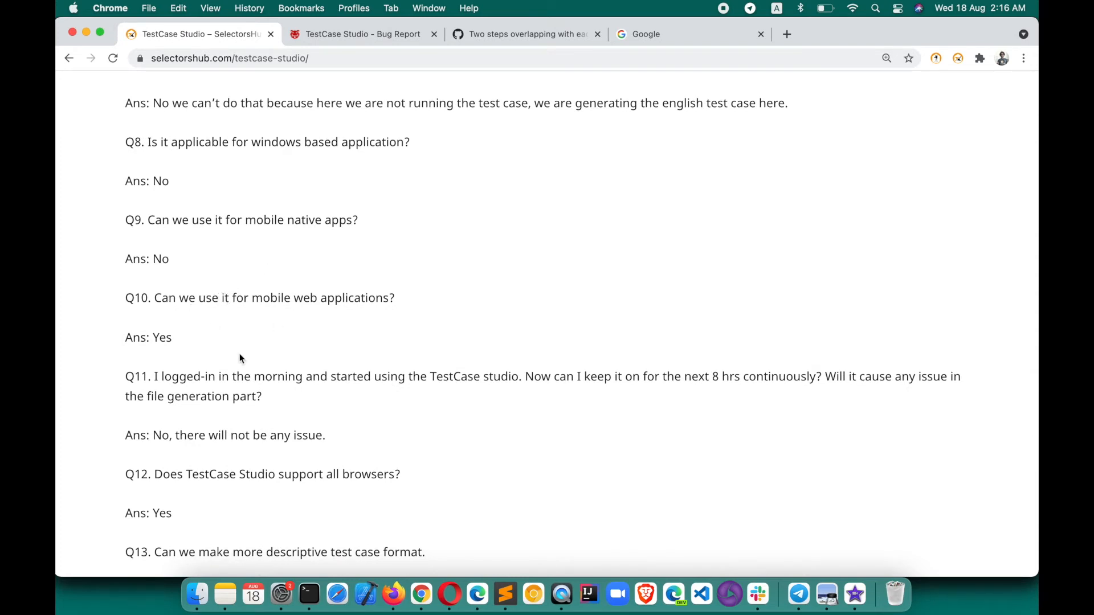
scroll(192, 344, down, 5)
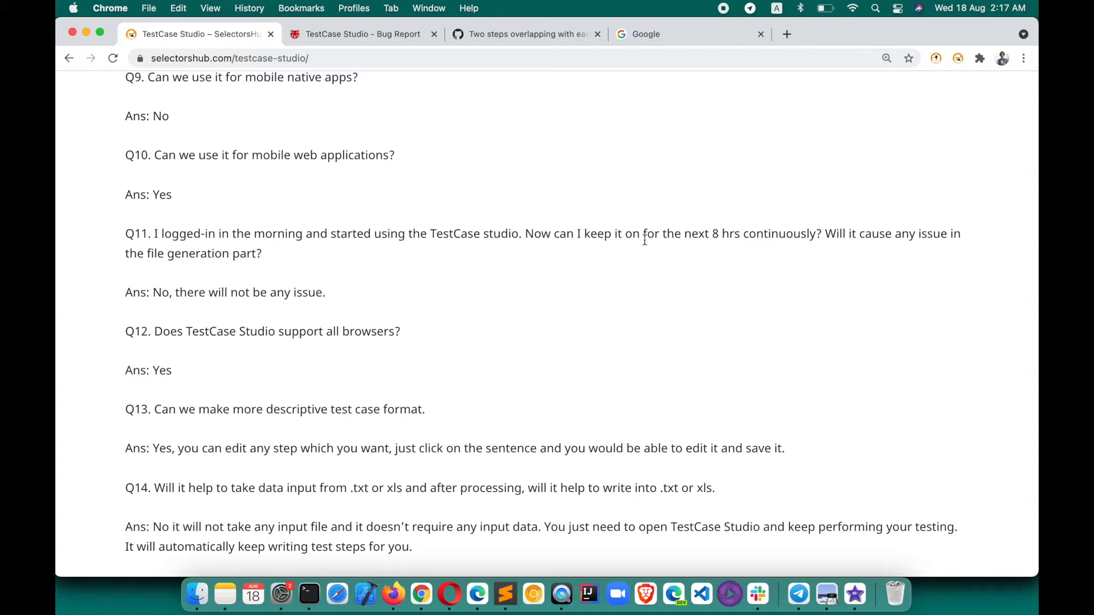
scroll(399, 317, down, 5)
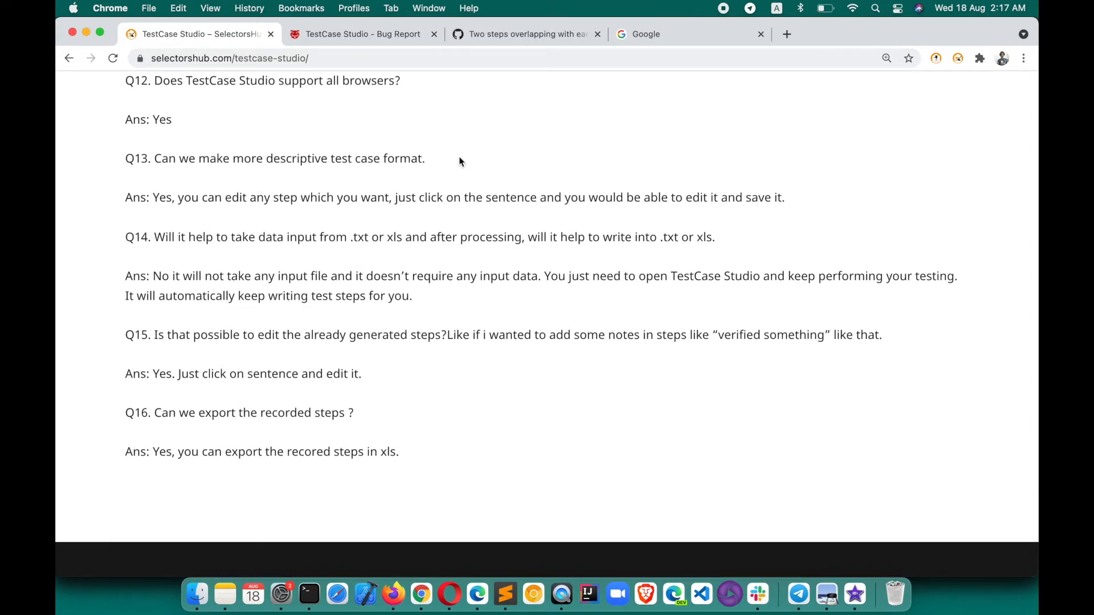
Step: Record a page interaction beside the Q13 answer and bring up the recorded steps in TestCase Studio
key(super+grave)
click(611, 177)
key(super+grave)
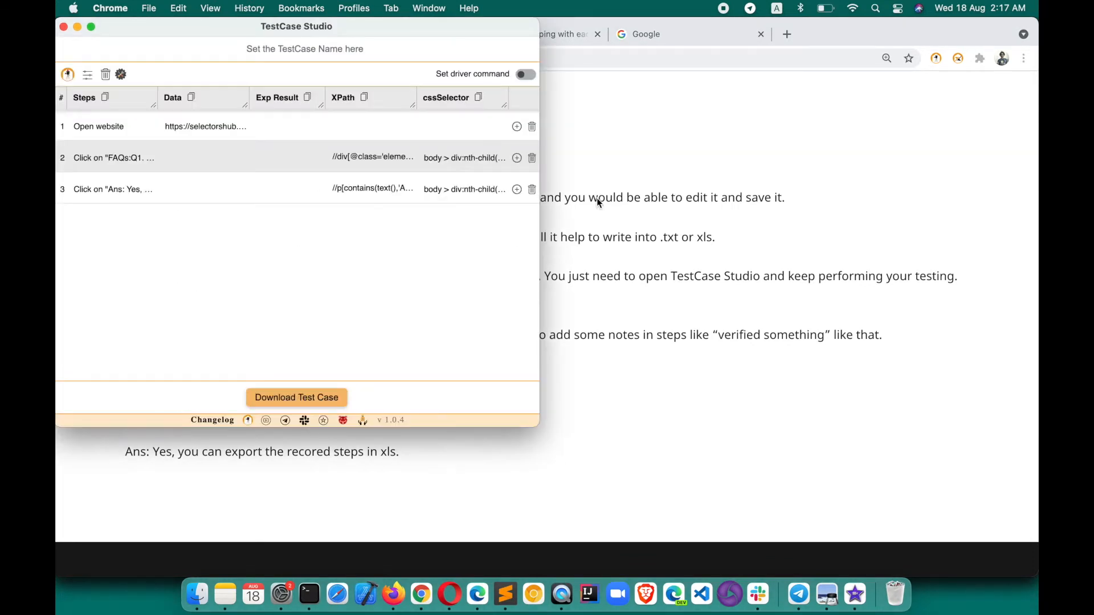
Step: Open the sentence and the expected result of the second recorded step for editing
click(105, 156)
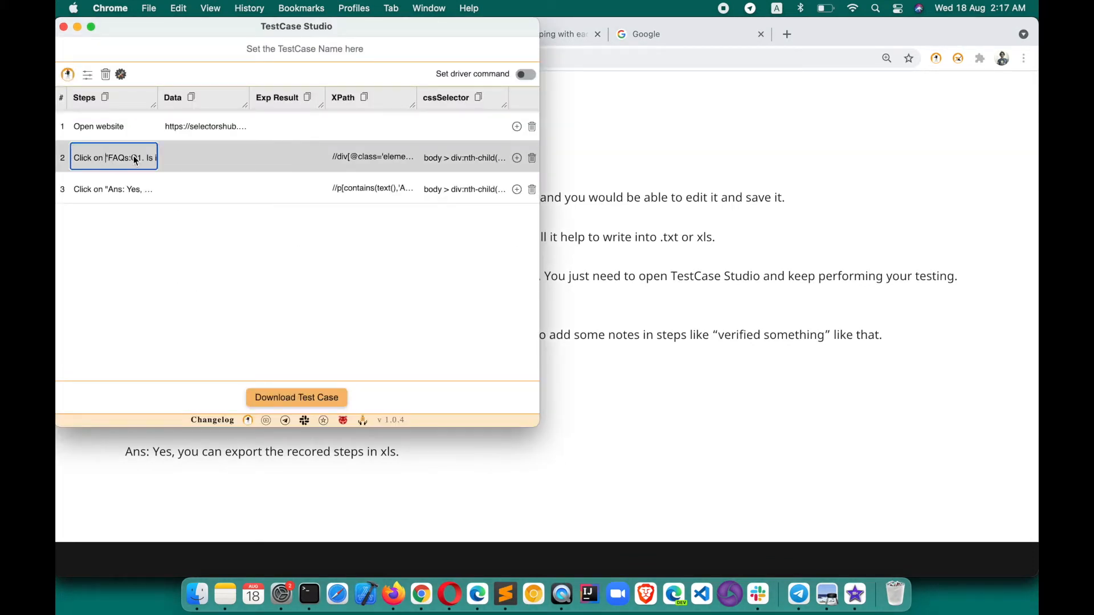
click(606, 171)
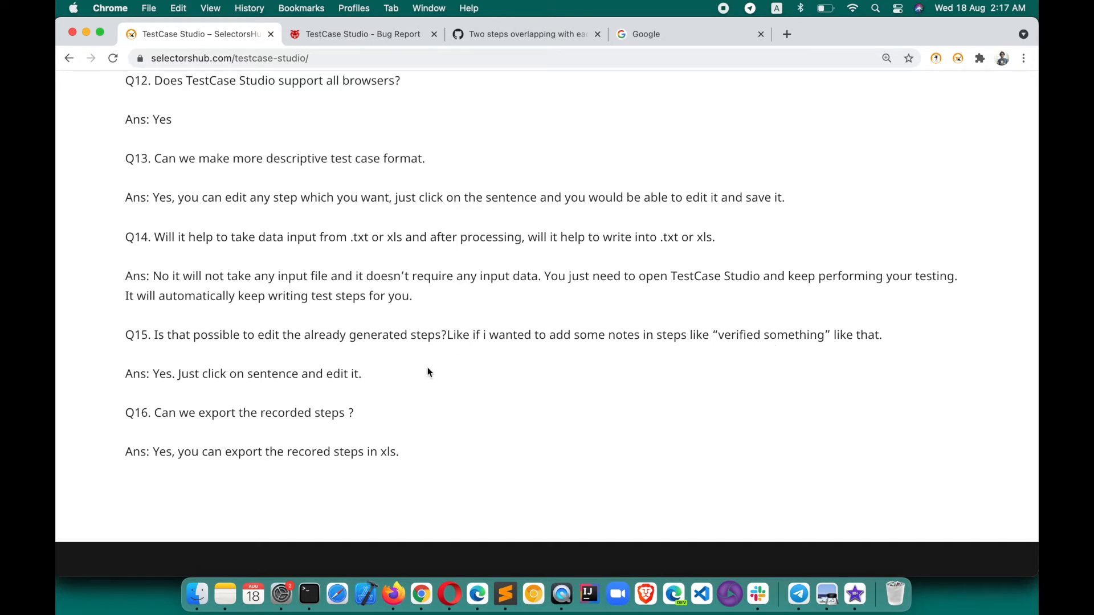
key(super+grave)
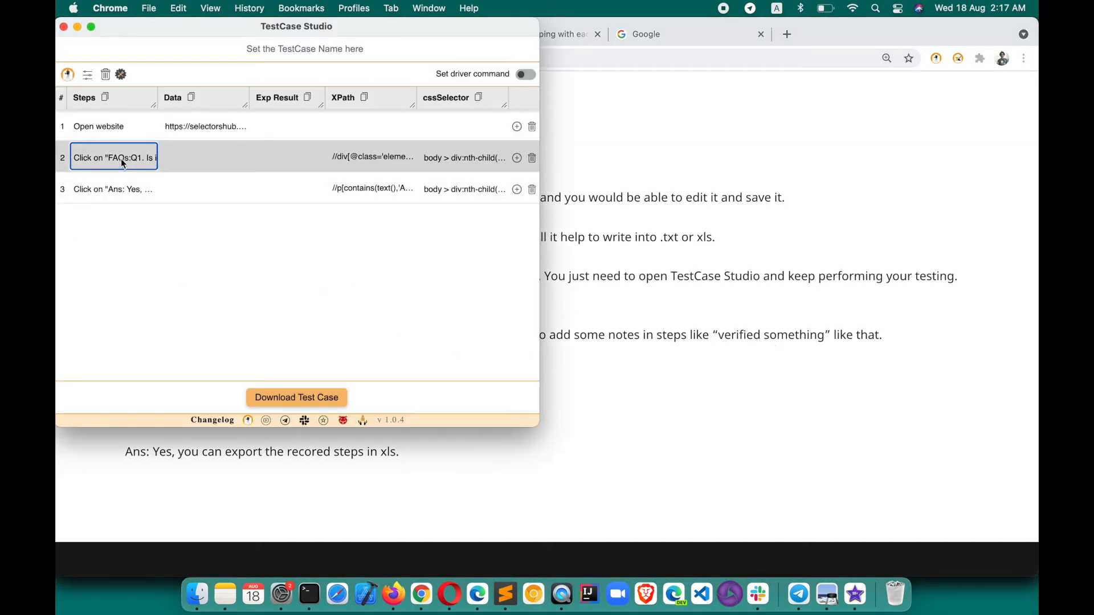
click(272, 152)
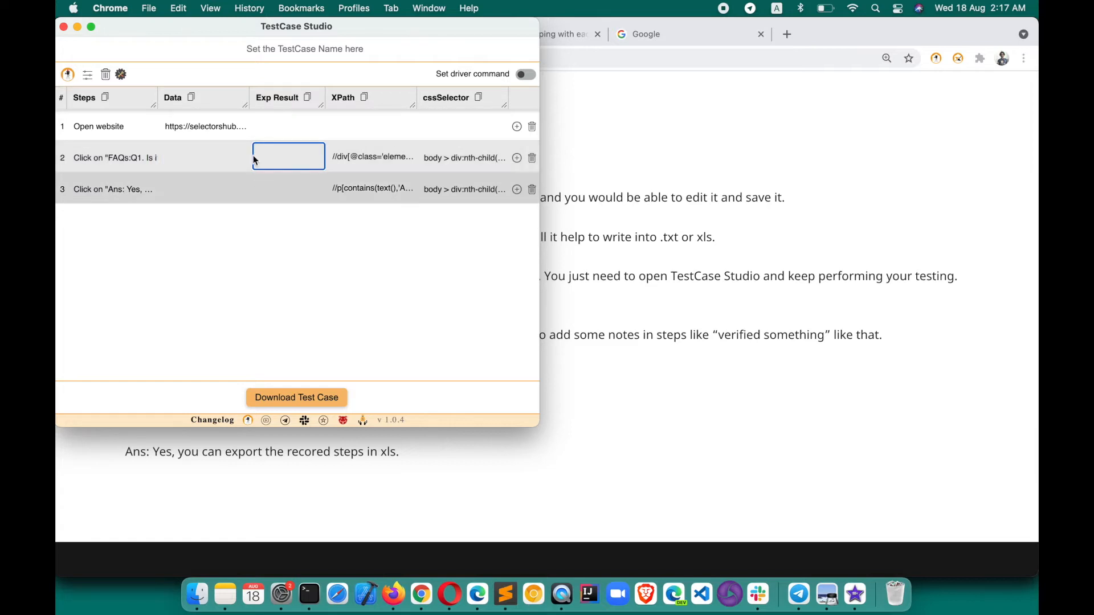
Step: Add an empty step after the third recorded step and delete the second one
click(516, 189)
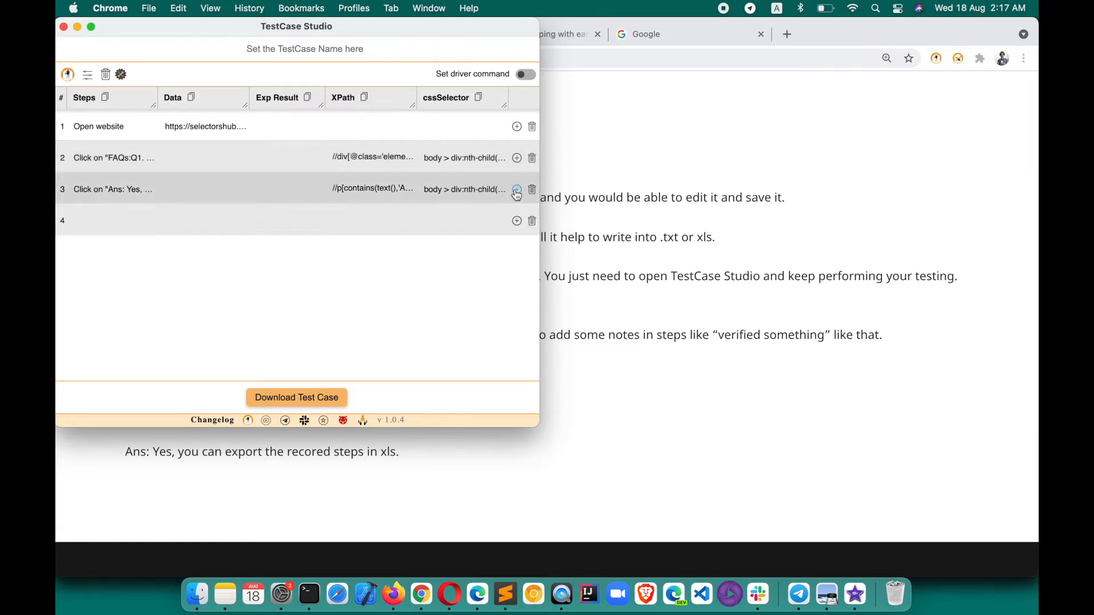
click(532, 159)
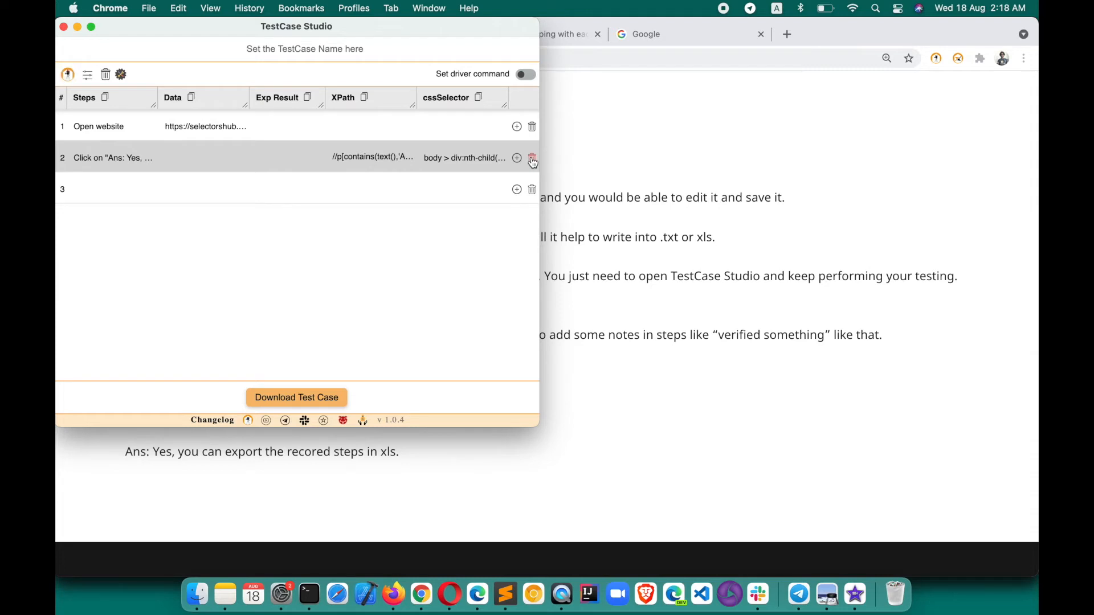
key(super+grave)
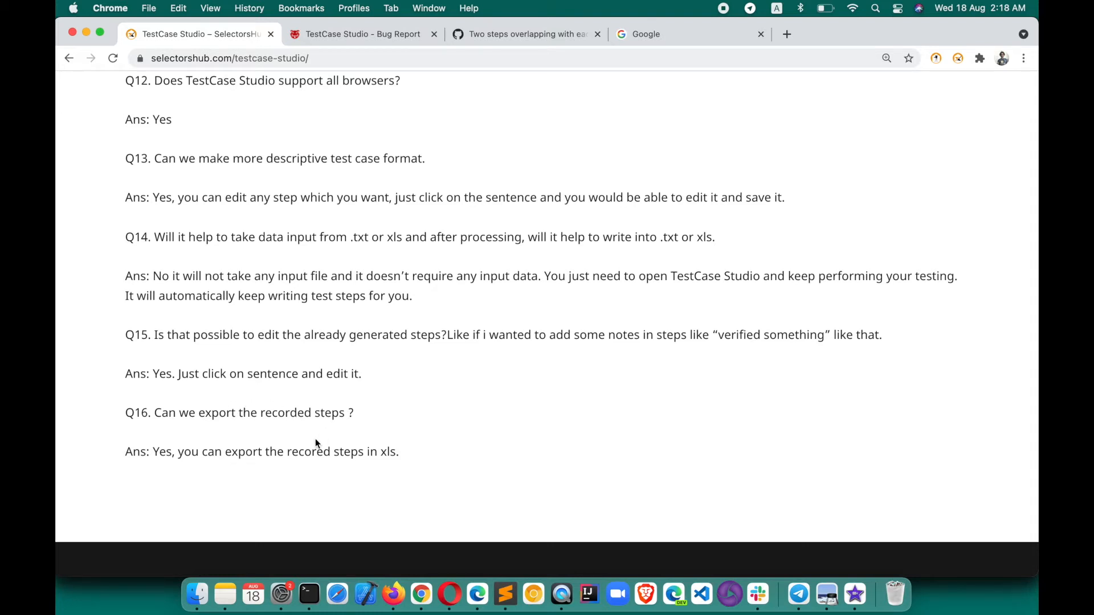
Step: Name the test case "demo" in TestCase Studio and download it as an xls file
key(super+grave)
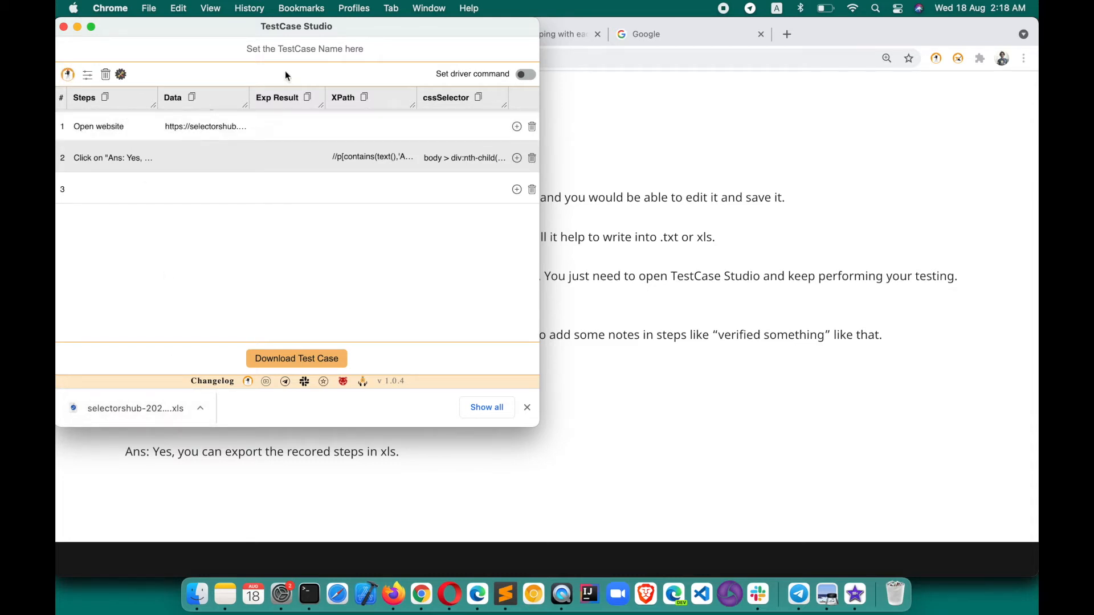
click(297, 49)
text(demo)
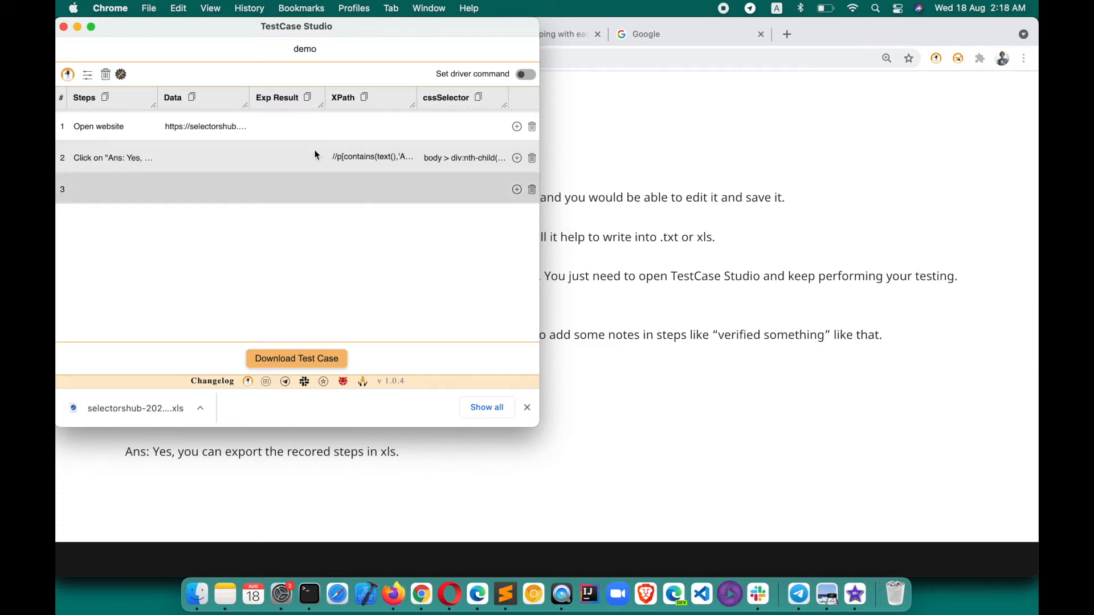
click(325, 358)
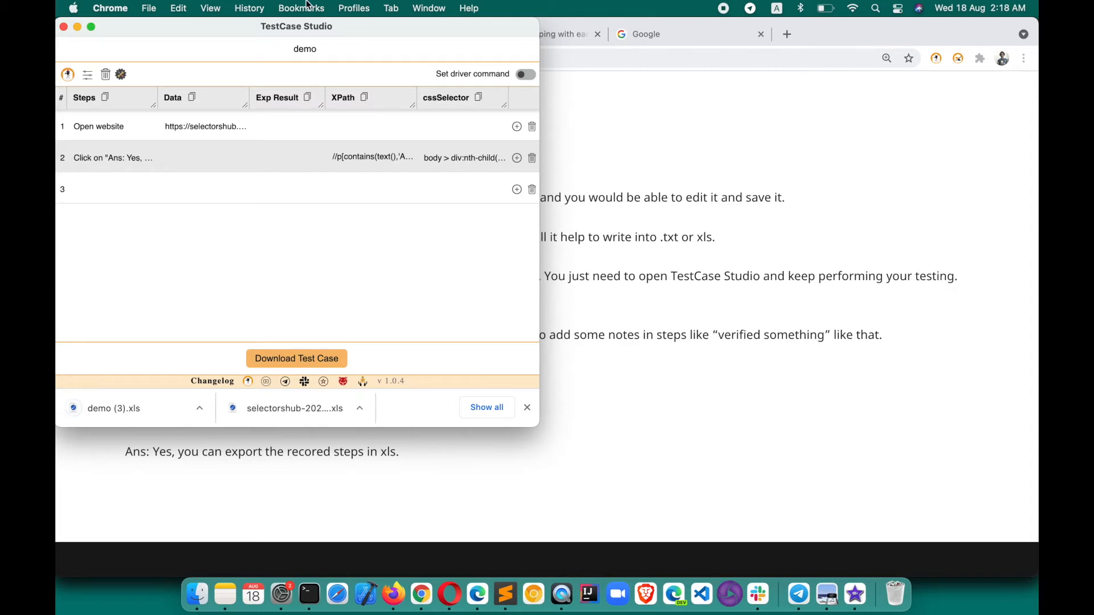
Step: Switch to the Bugasura bug report page, review the "Scroll /Drag & Drop operations is not getting captured" issue and close it
click(654, 108)
scroll(654, 108, up, 15)
click(350, 35)
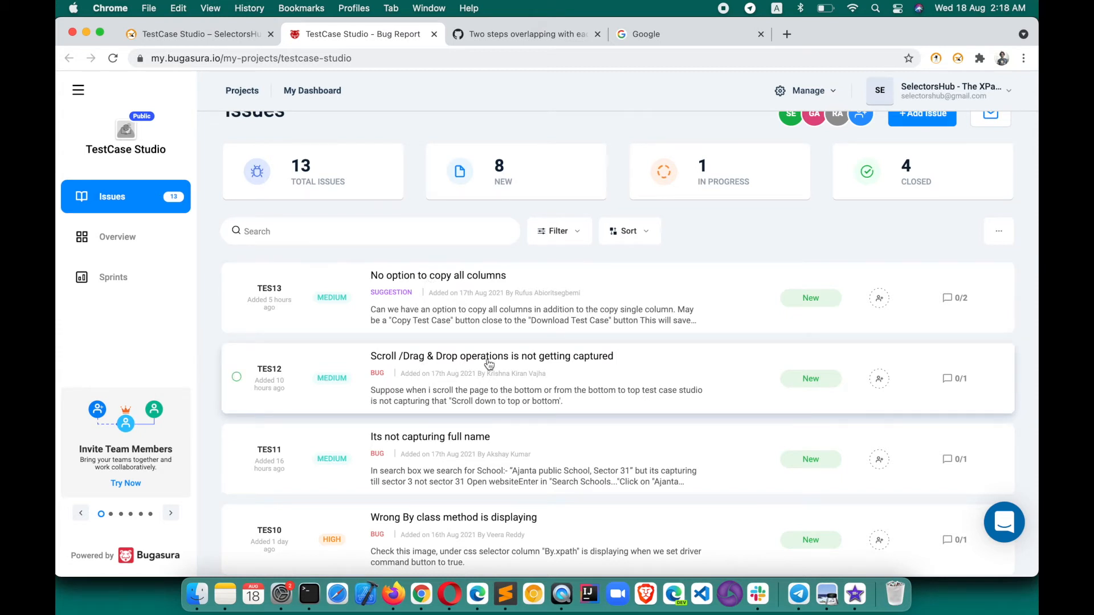
click(529, 362)
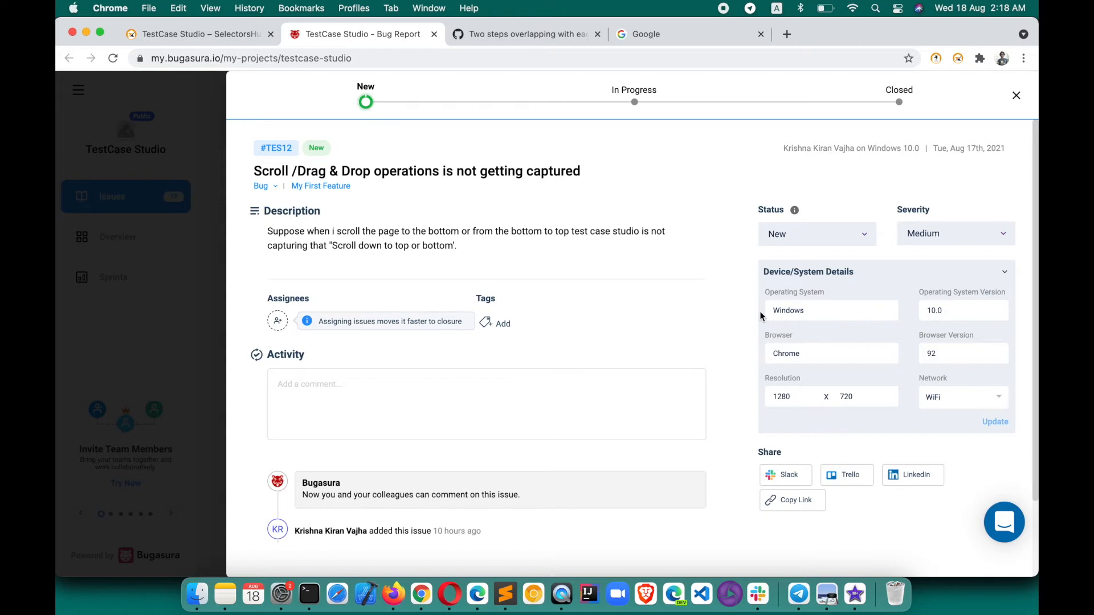
scroll(761, 316, down, 3)
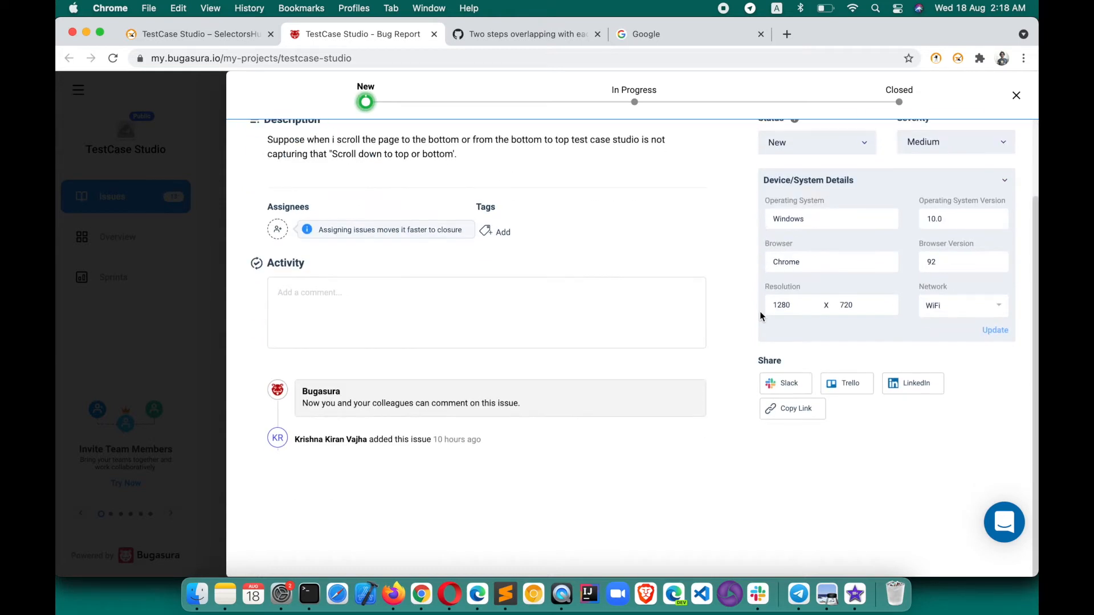
scroll(761, 316, up, 3)
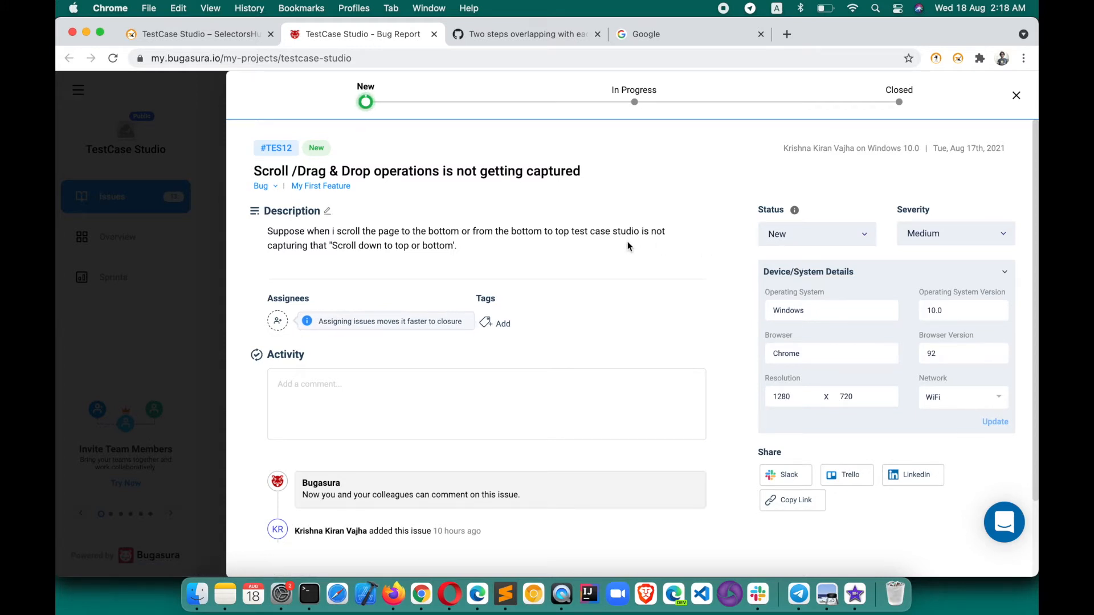
click(185, 153)
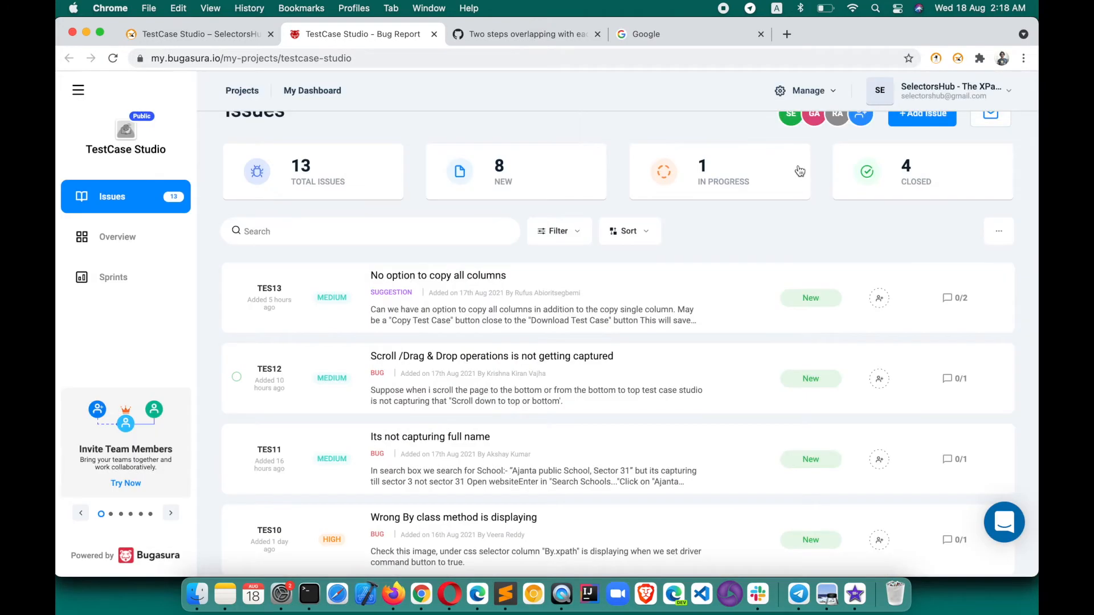
Step: Open the "Its not capturing full name" issue's description and compare it with the seventh recorded step's sentence in TestCase Studio
scroll(456, 342, down, 3)
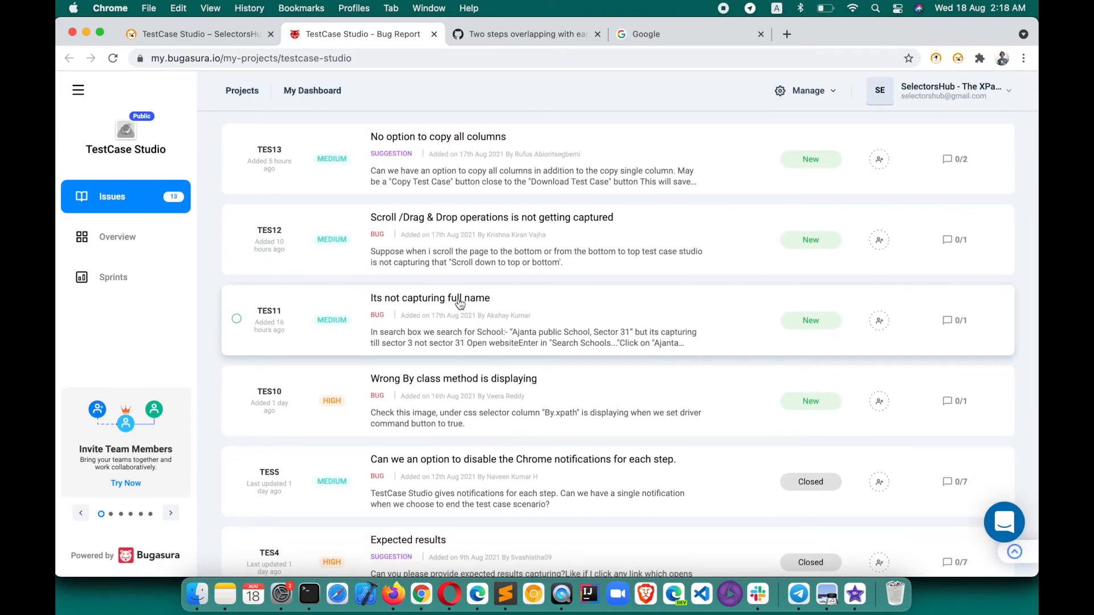
click(455, 302)
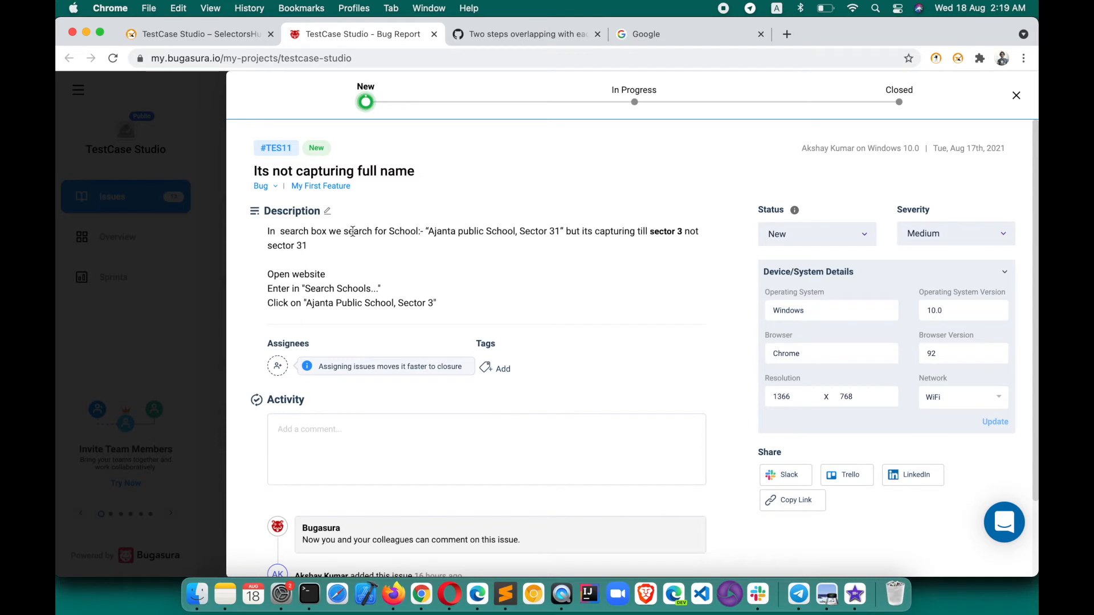
click(310, 233)
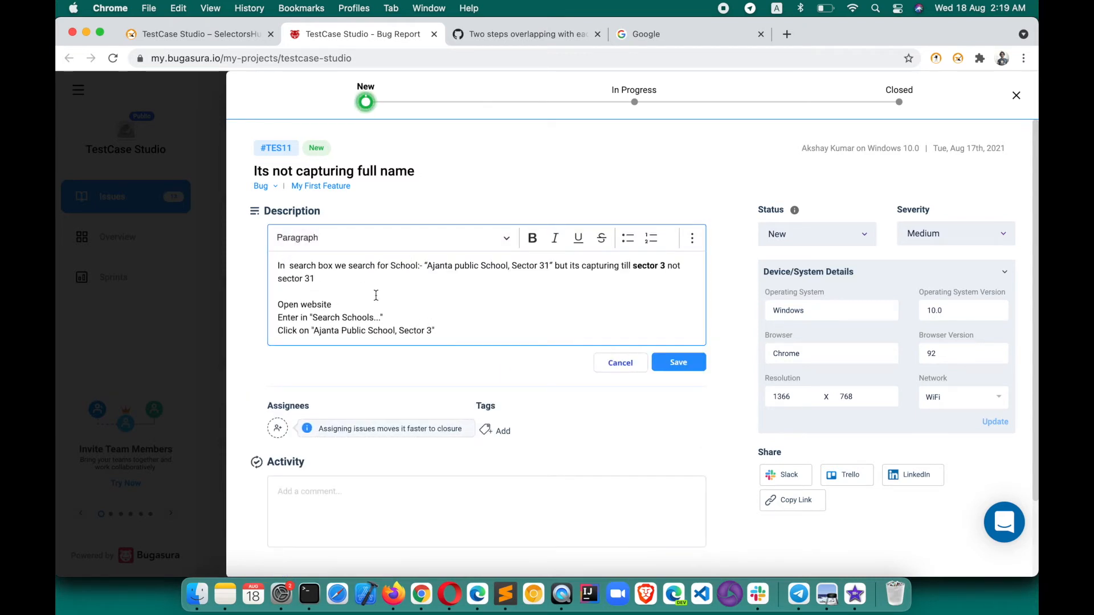
key(super+grave)
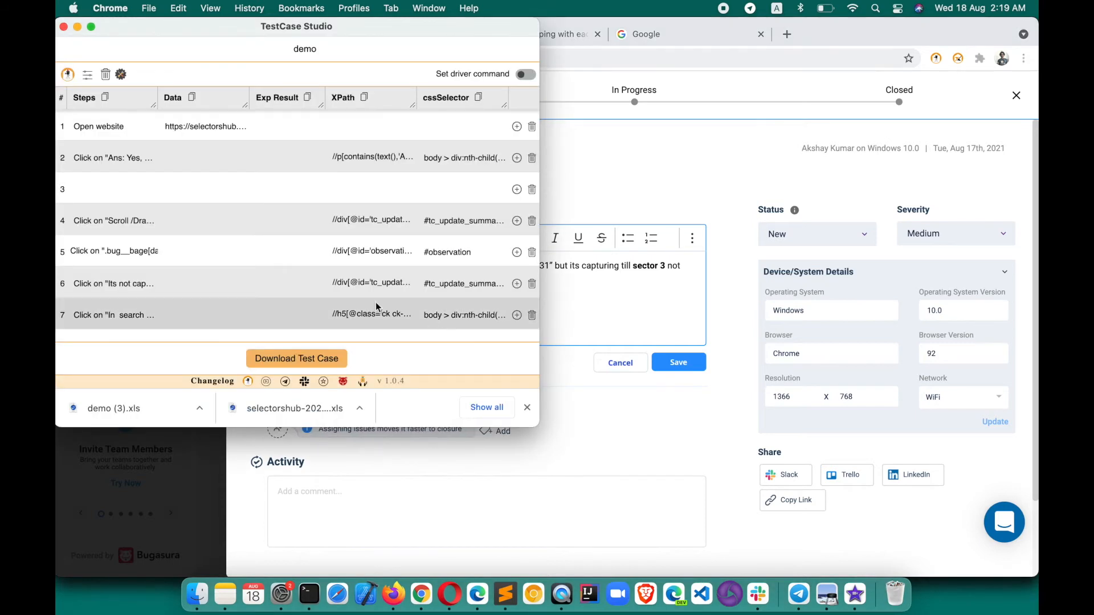
click(139, 317)
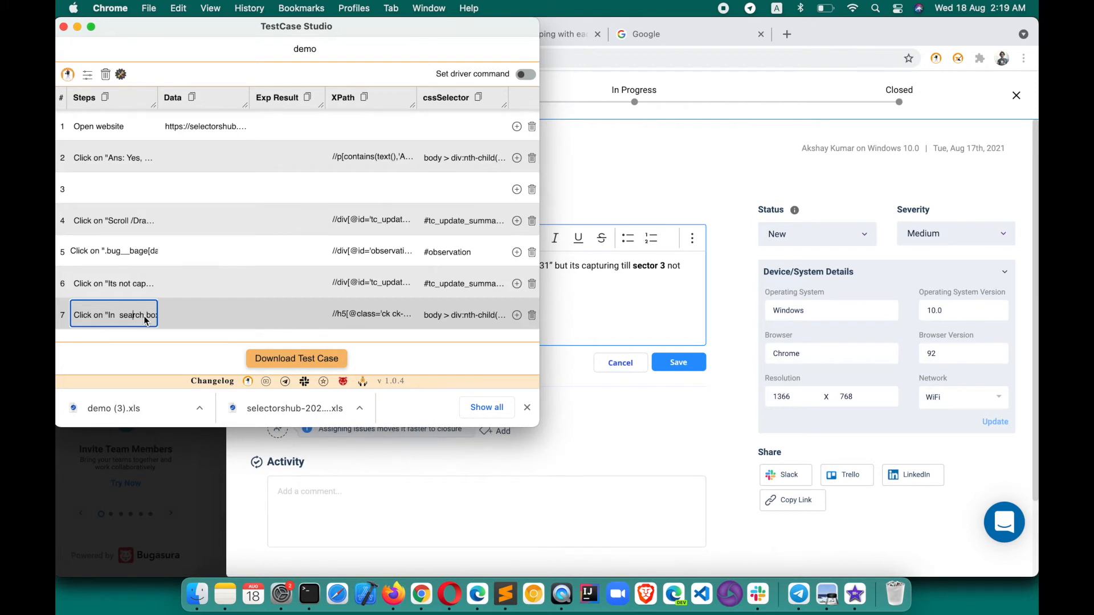
key(super+grave)
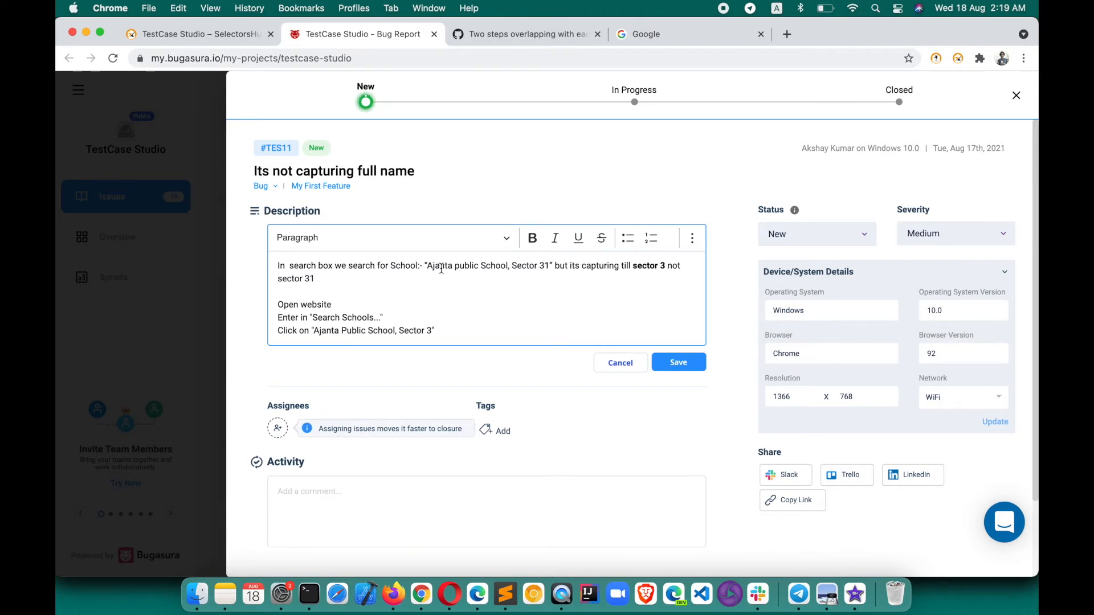
Step: Highlight the school name in the issue description, cancel the description edit and close the issue
drag(431, 266, 526, 266)
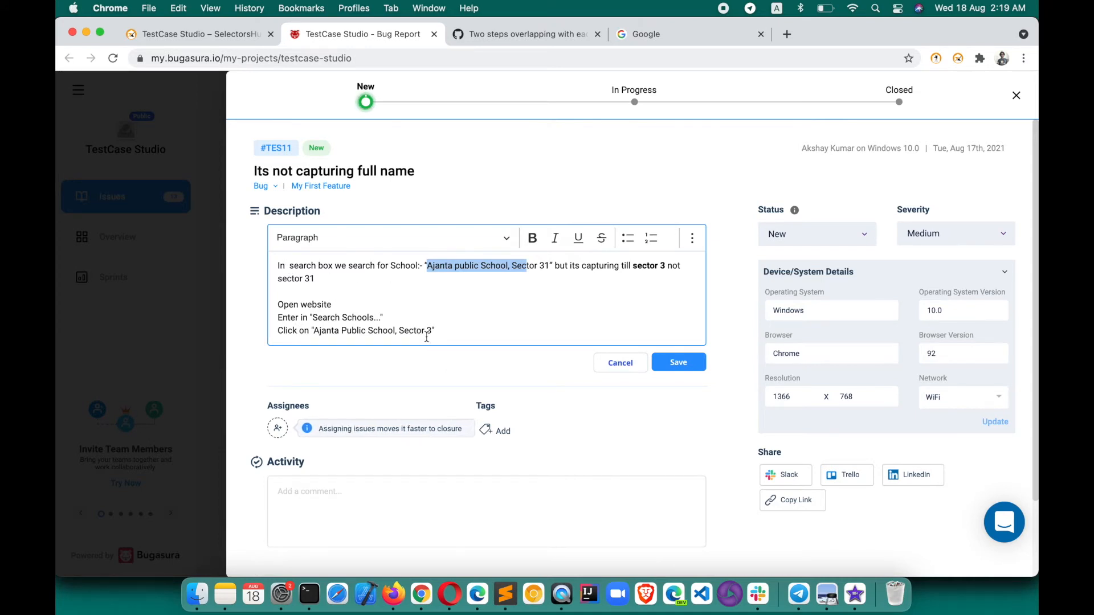
click(599, 372)
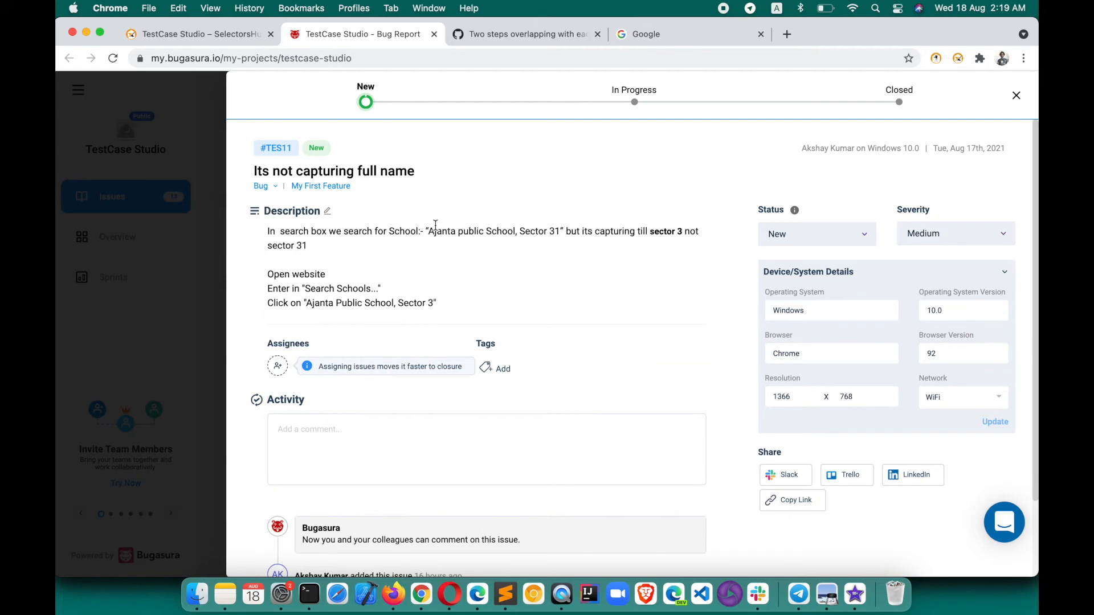
click(1015, 95)
Step: Open the "Wrong By class method is displaying" issue and review its description, activity and screenshot
scroll(521, 301, down, 3)
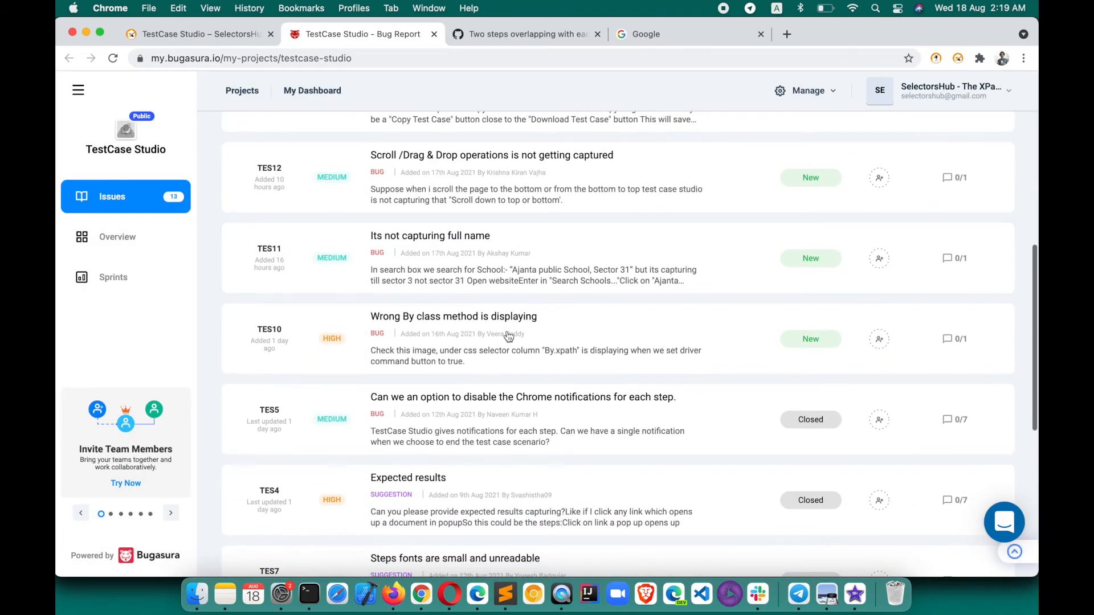
click(497, 319)
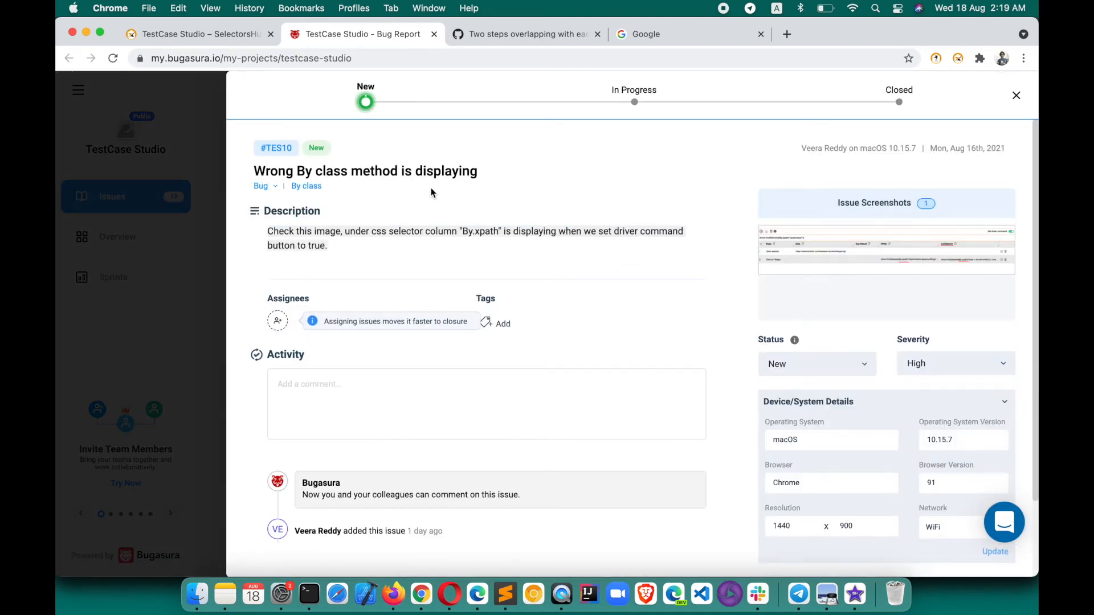
scroll(361, 415, down, 2)
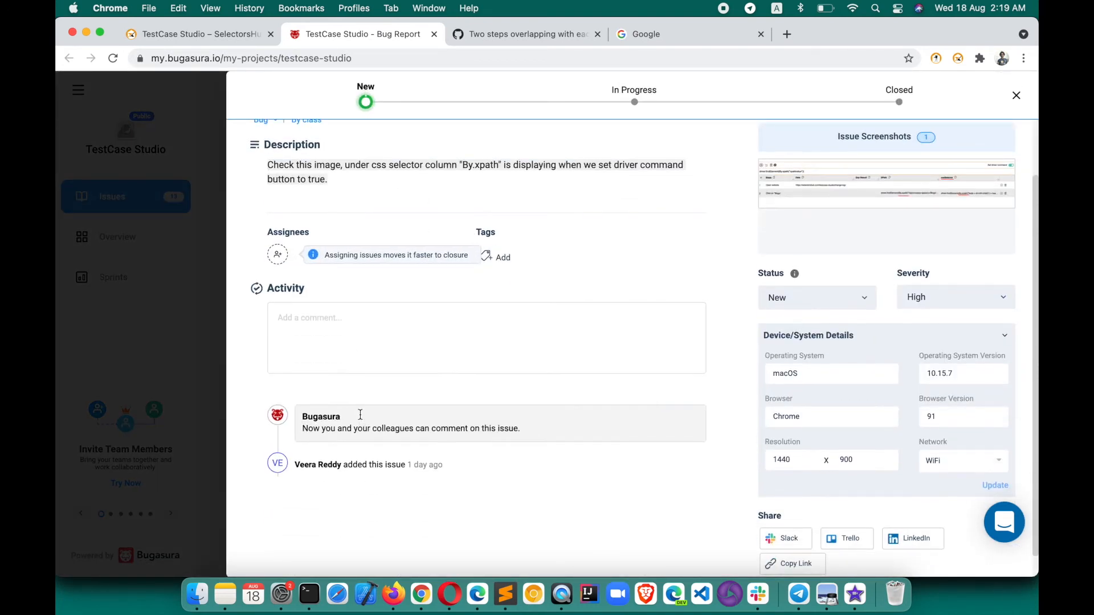
scroll(362, 415, up, 2)
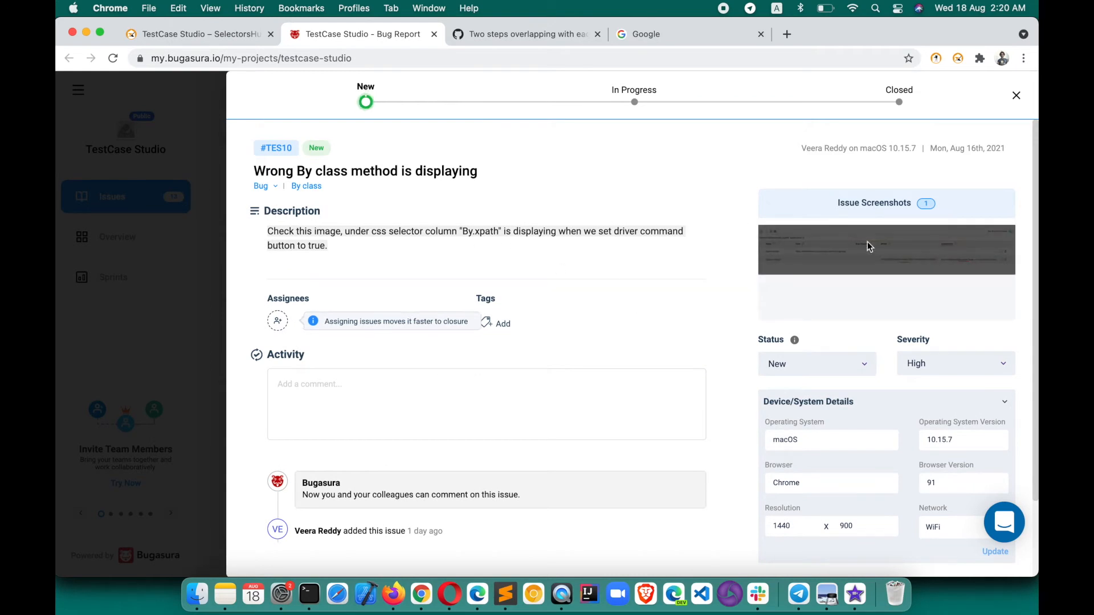
Step: Enable the driver command in TestCase Studio and change it to cy.get("xpathvalue"))
key(super+grave)
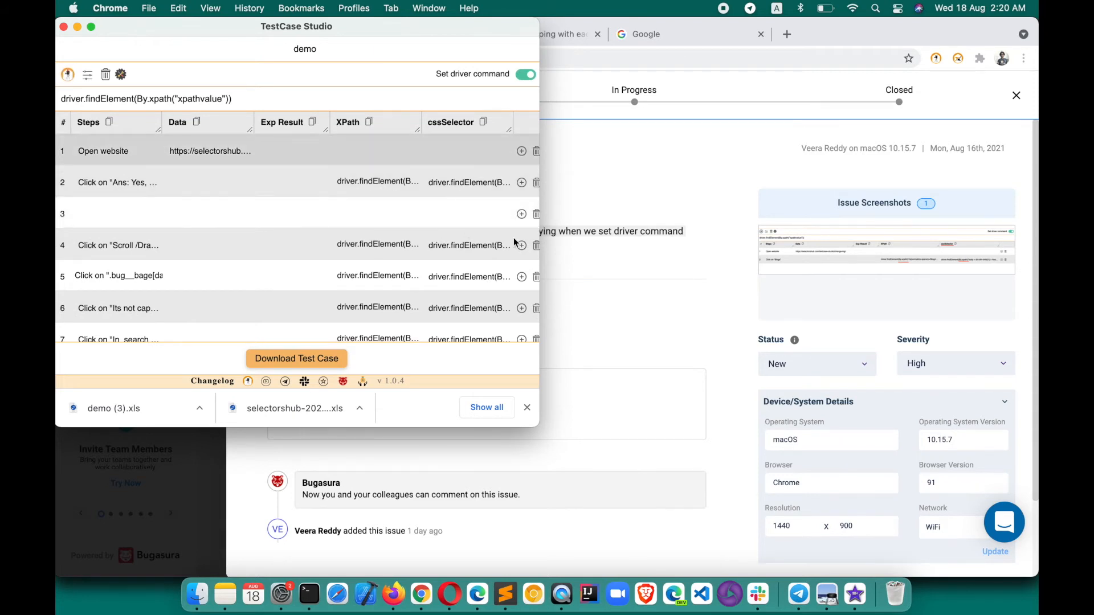
drag(539, 265, 876, 266)
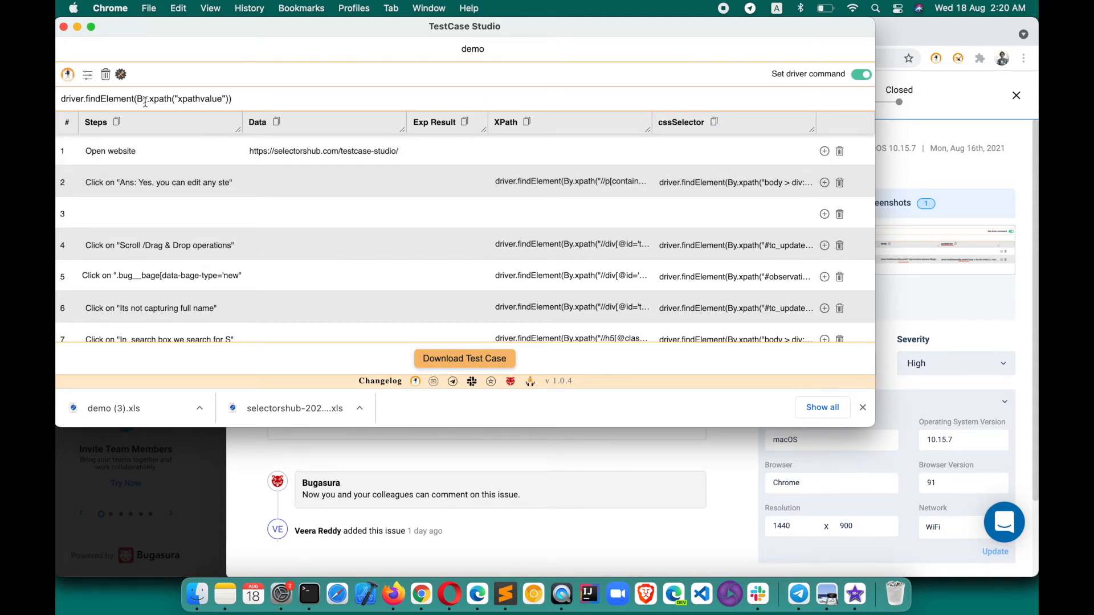
click(171, 98)
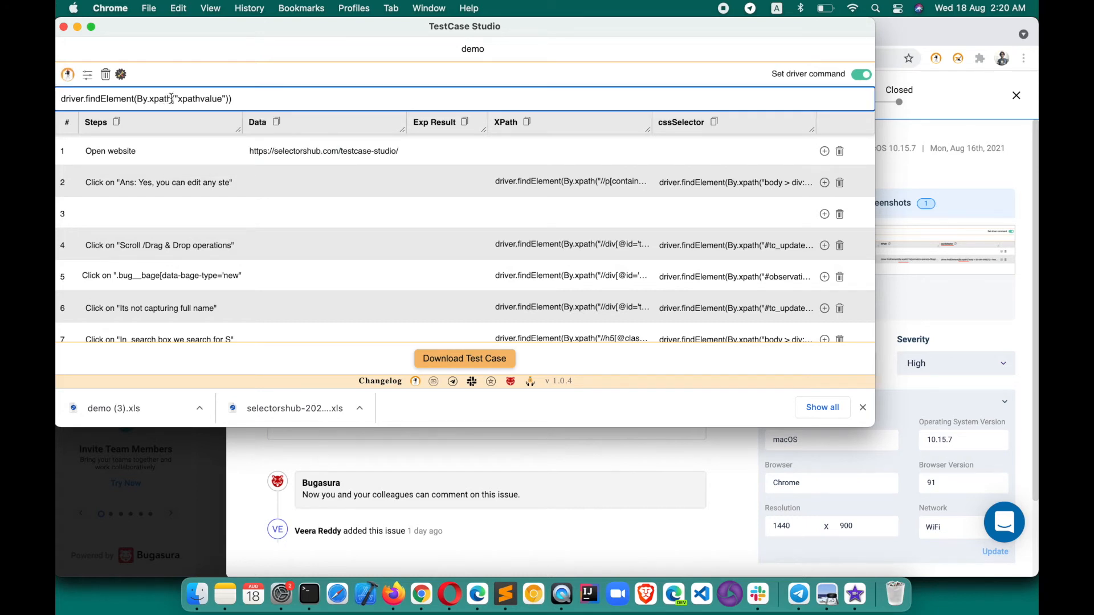
shift+click(57, 99)
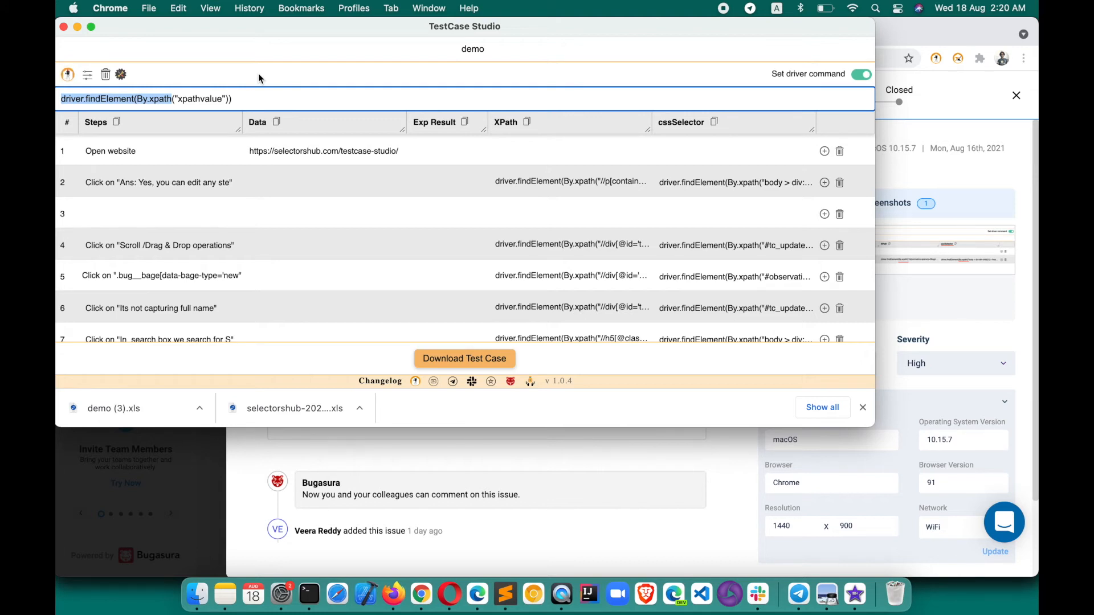
text(cy.get)
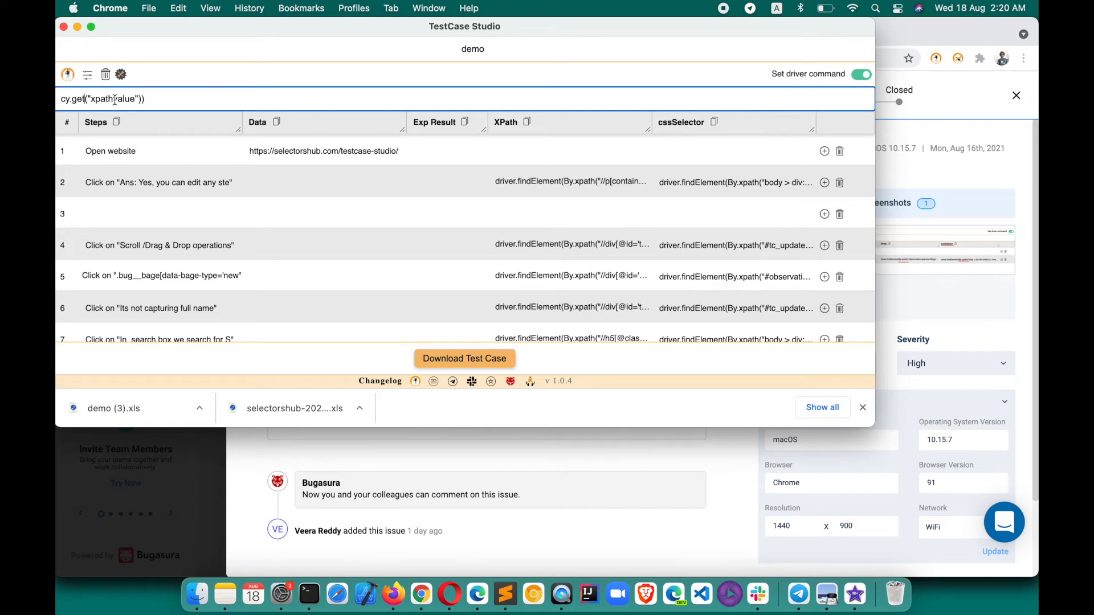
mouse_move(116, 100)
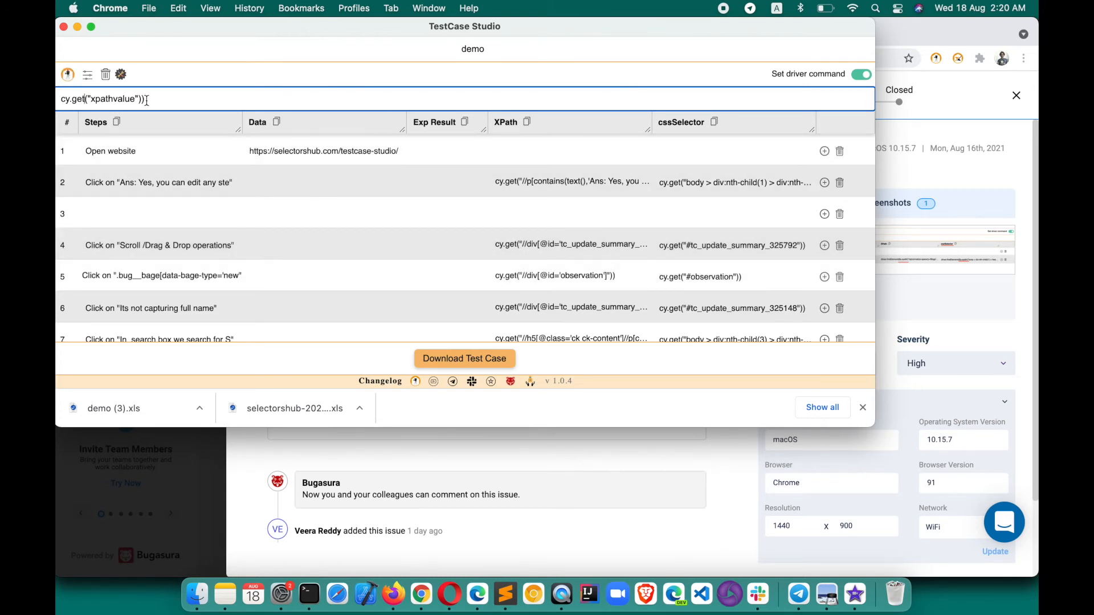
drag(155, 100, 57, 101)
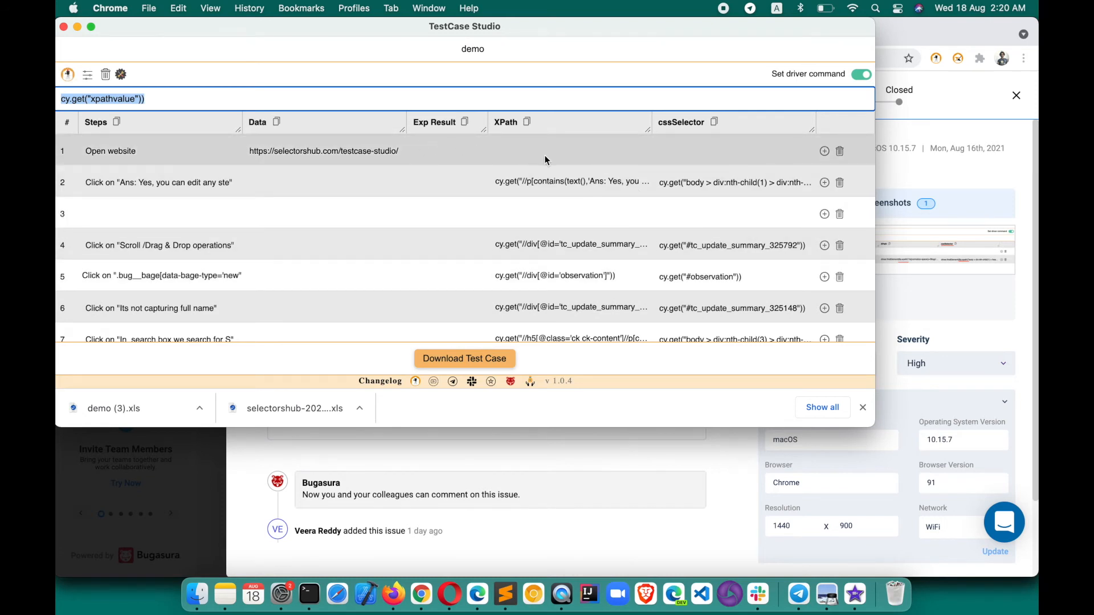
Step: Return to Bugasura, close the "Wrong By class method is displaying" issue and look through the issue list
click(596, 463)
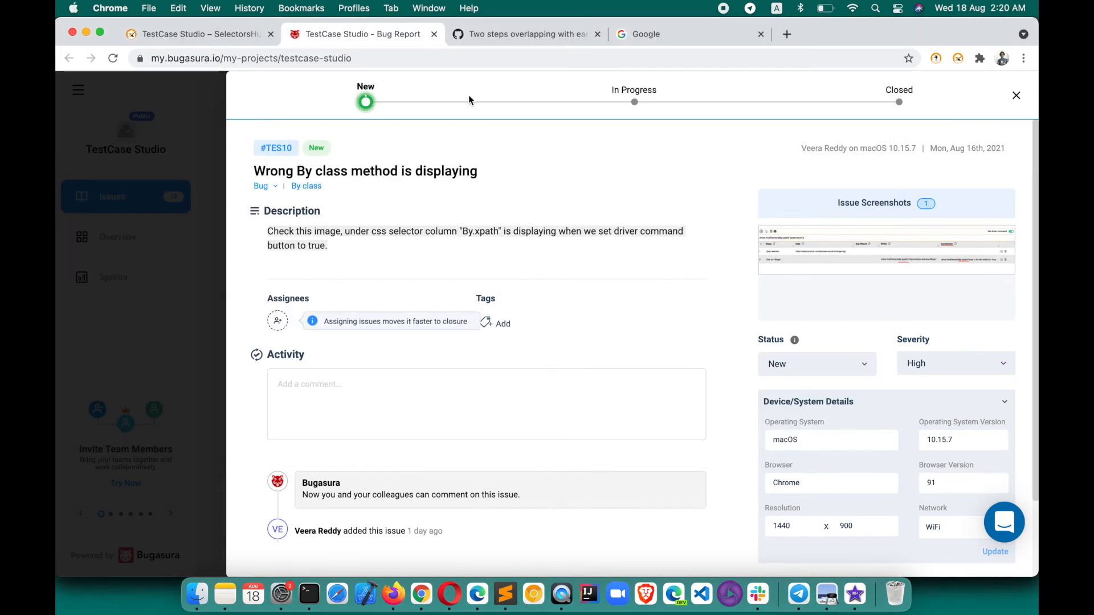
click(1016, 95)
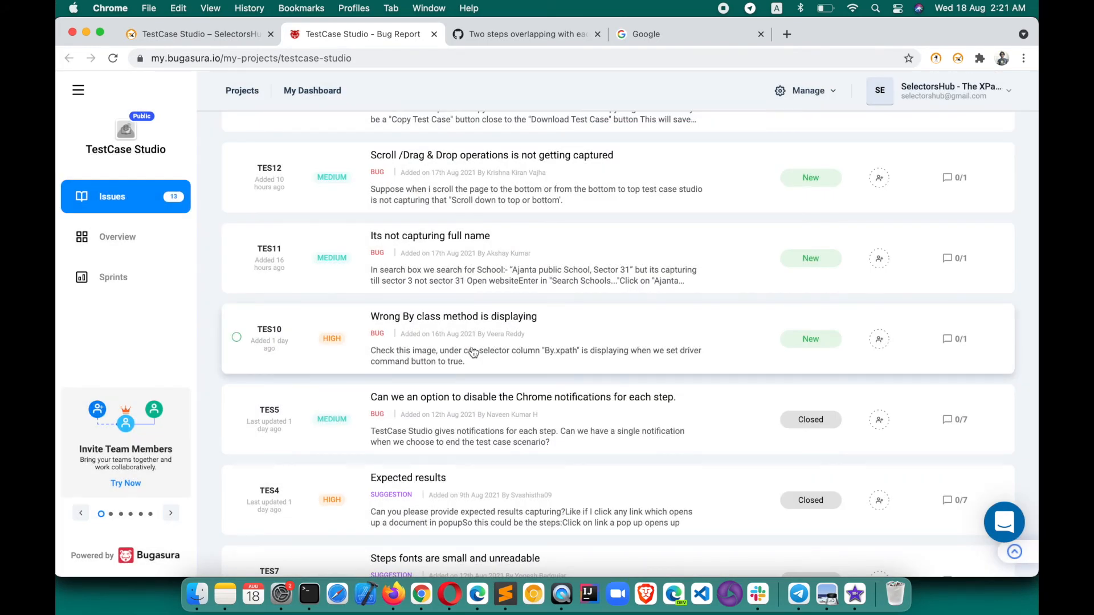
scroll(473, 352, down, 3)
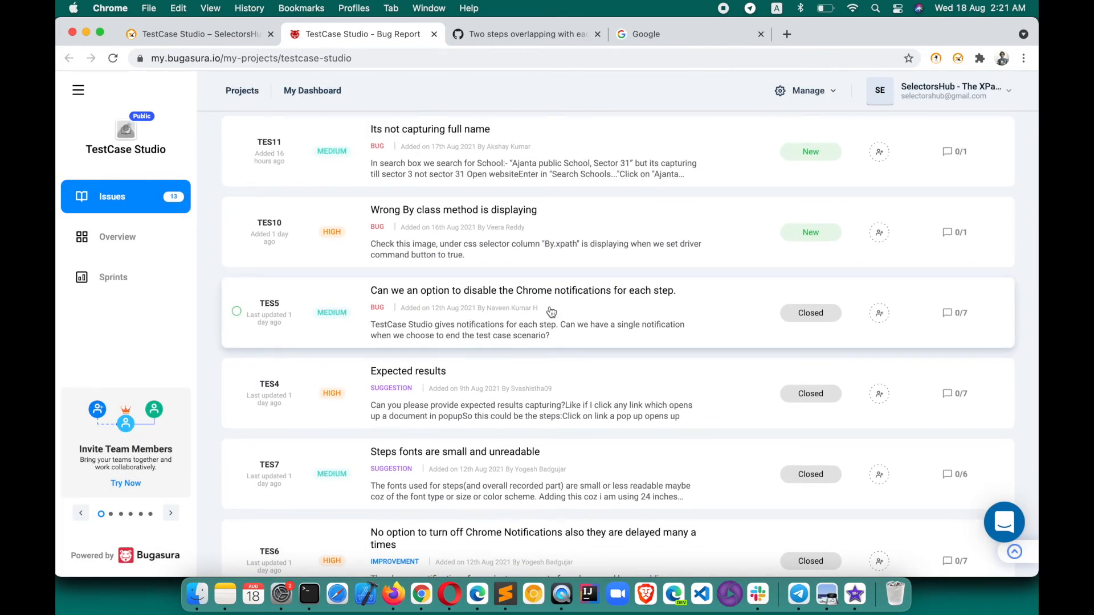
scroll(551, 308, up, 15)
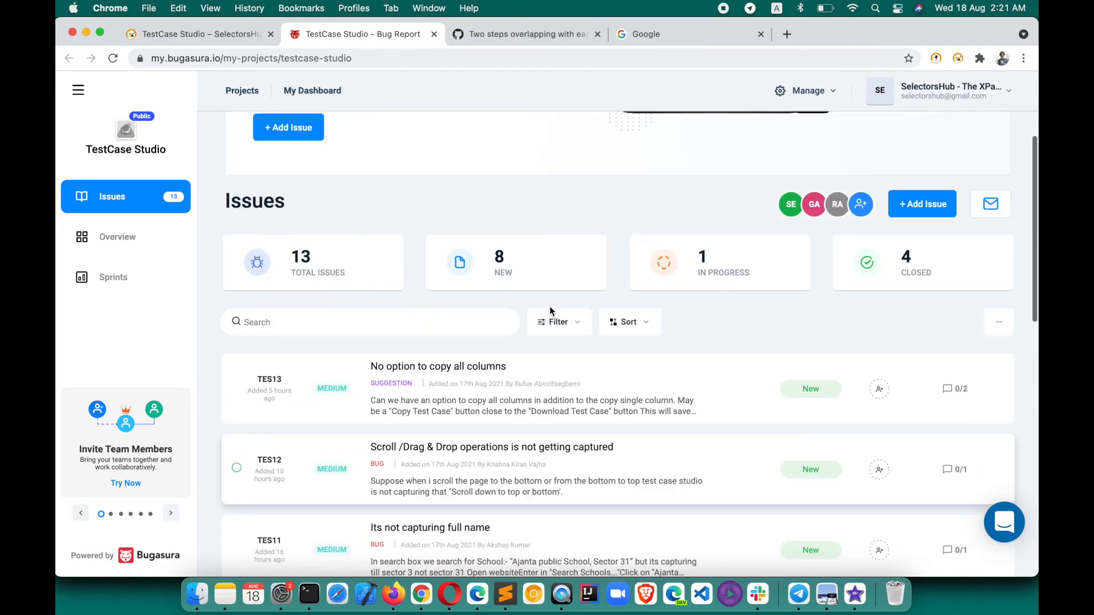
Step: Review the GitHub issue "Two steps overlapping with each other" and open its attached screenshot in a new tab
click(498, 35)
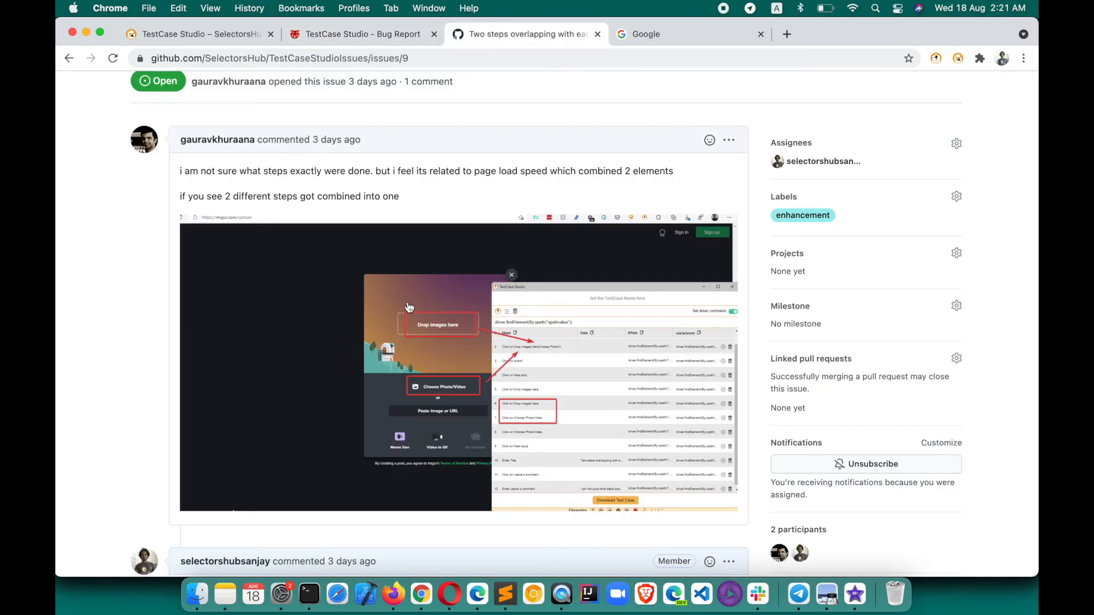
scroll(305, 247, up, 3)
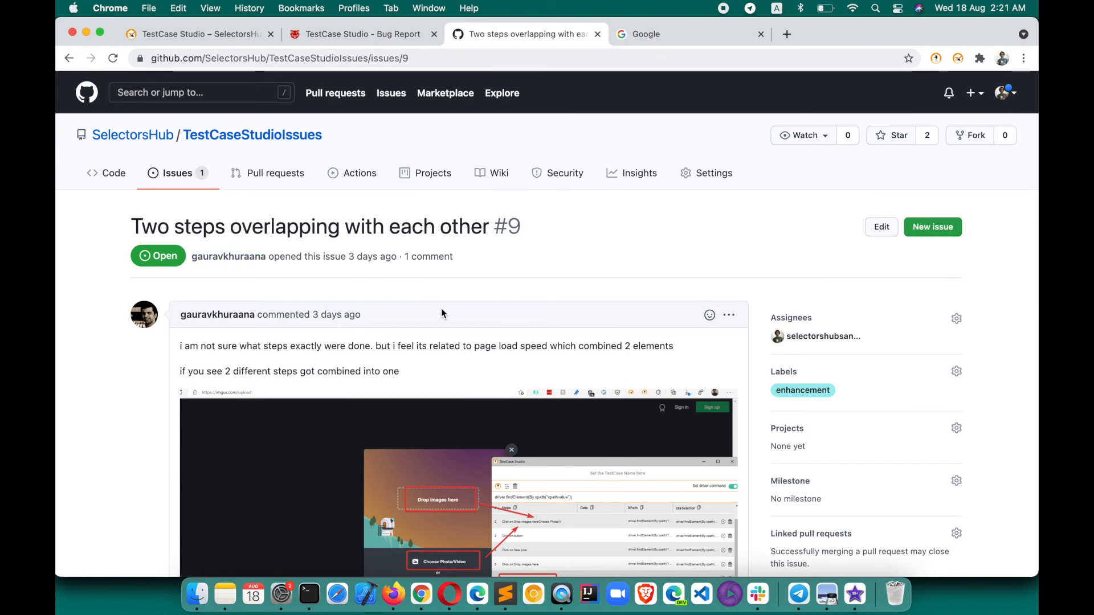
scroll(441, 310, down, 5)
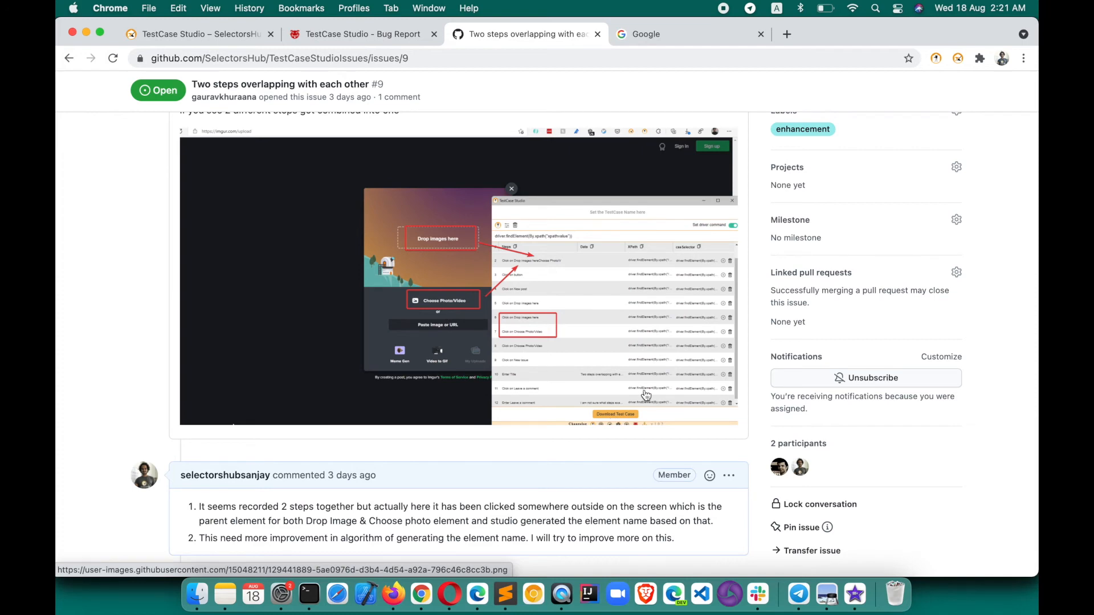
click(601, 310)
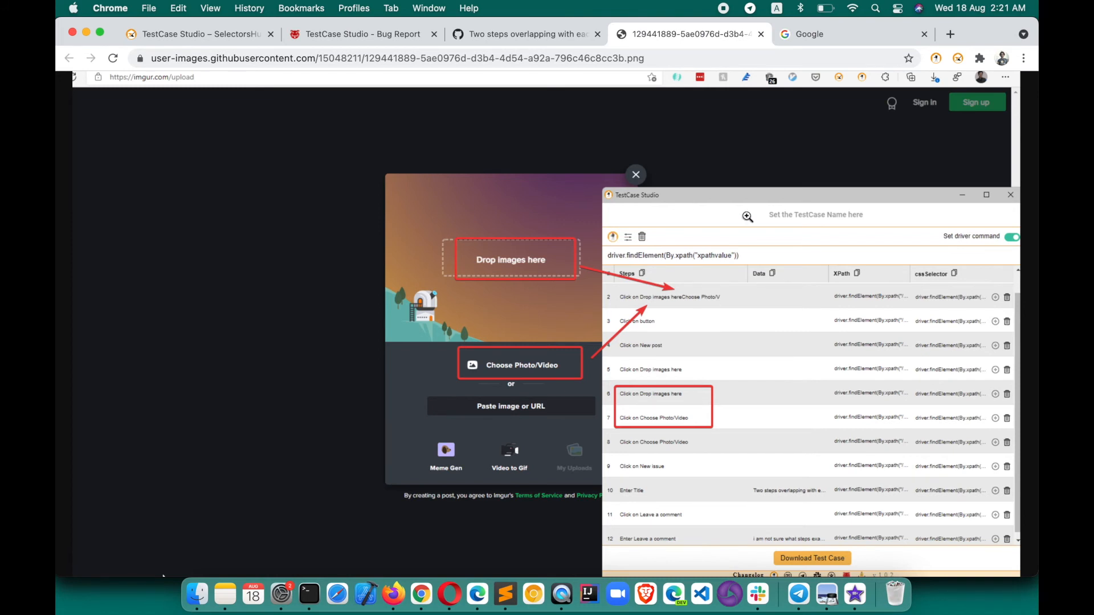
Step: Go to the Google homepage, check the latest recorded steps in TestCase Studio and return to the browser
click(849, 35)
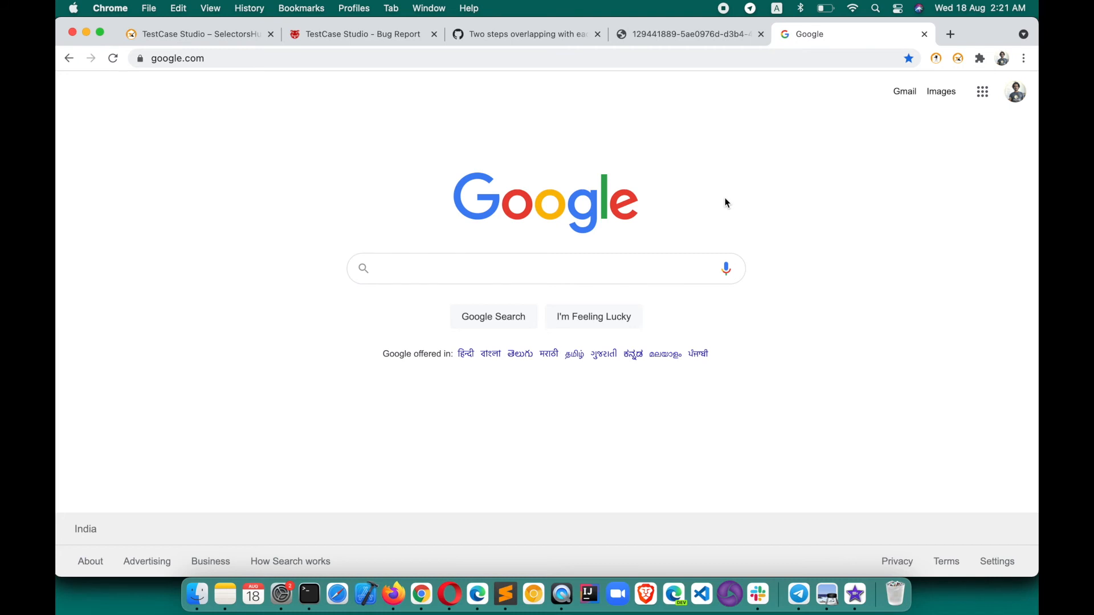
key(super+grave)
scroll(435, 260, down, 5)
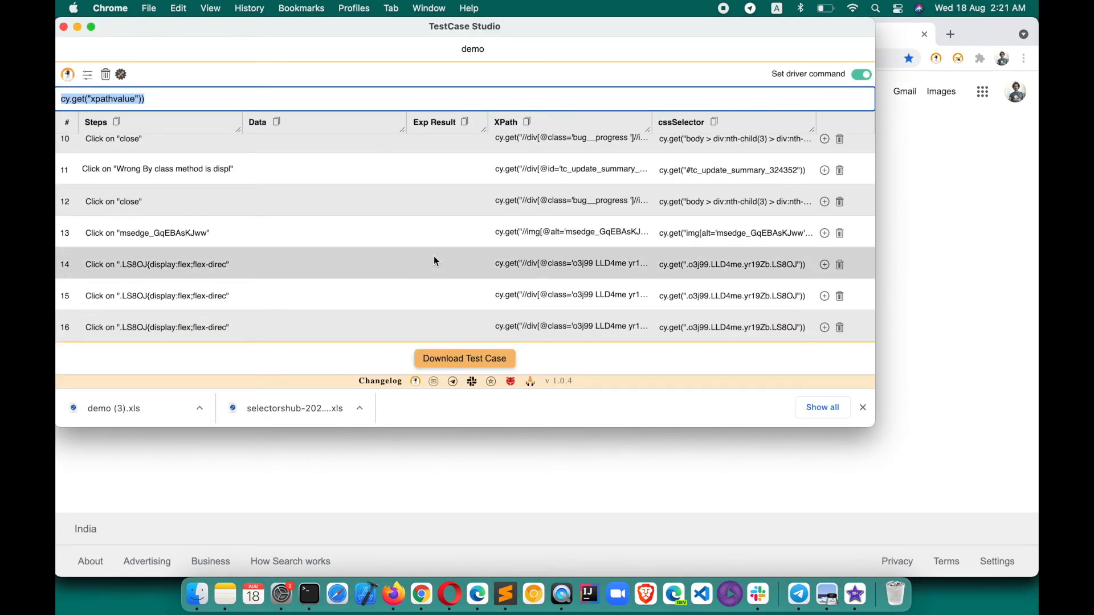
click(682, 473)
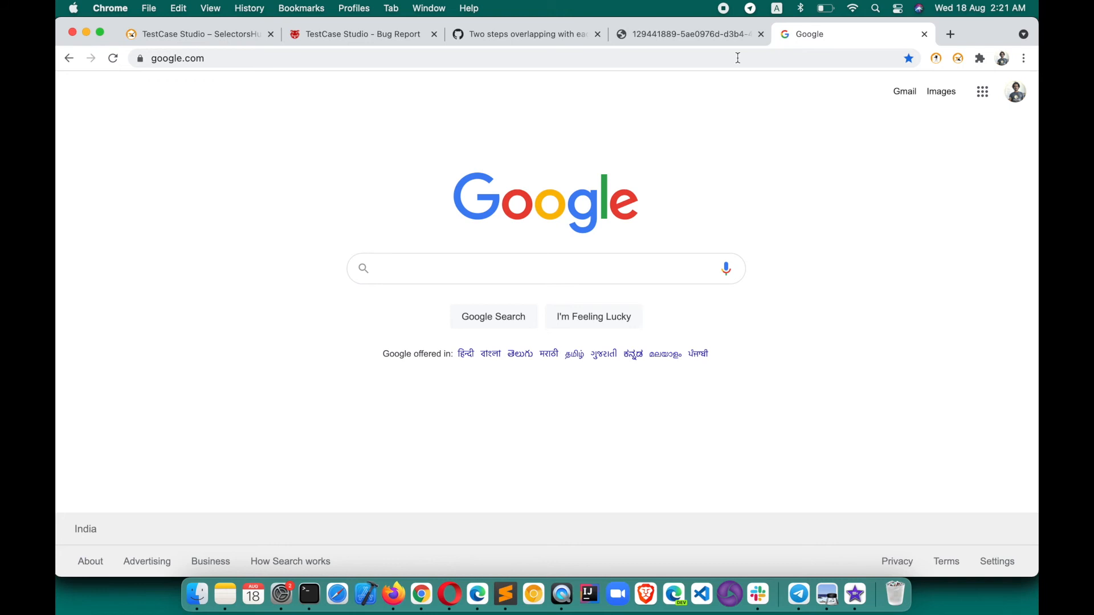
Step: Recheck the issue's attached screenshot, return to the Google homepage and perform double-click and right-click actions on its blank area for recording
click(669, 36)
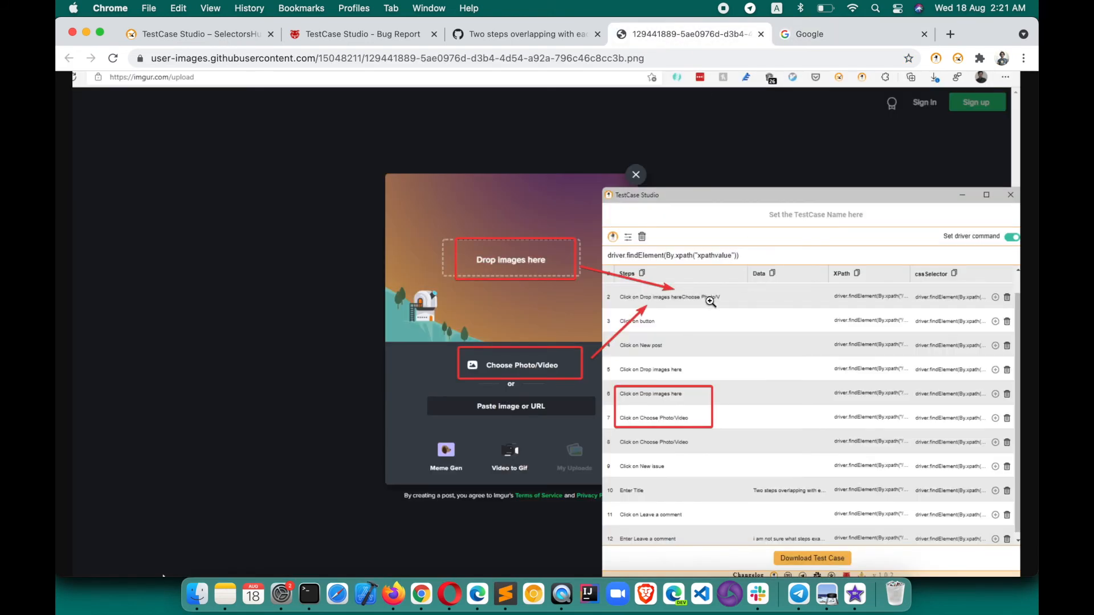
click(844, 36)
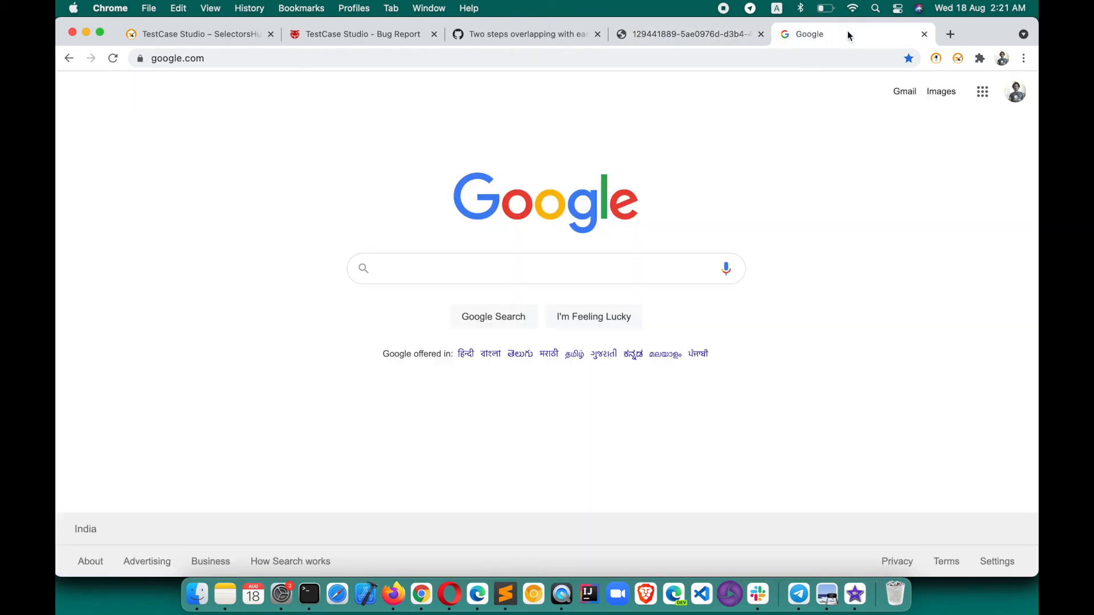
double_click(282, 138)
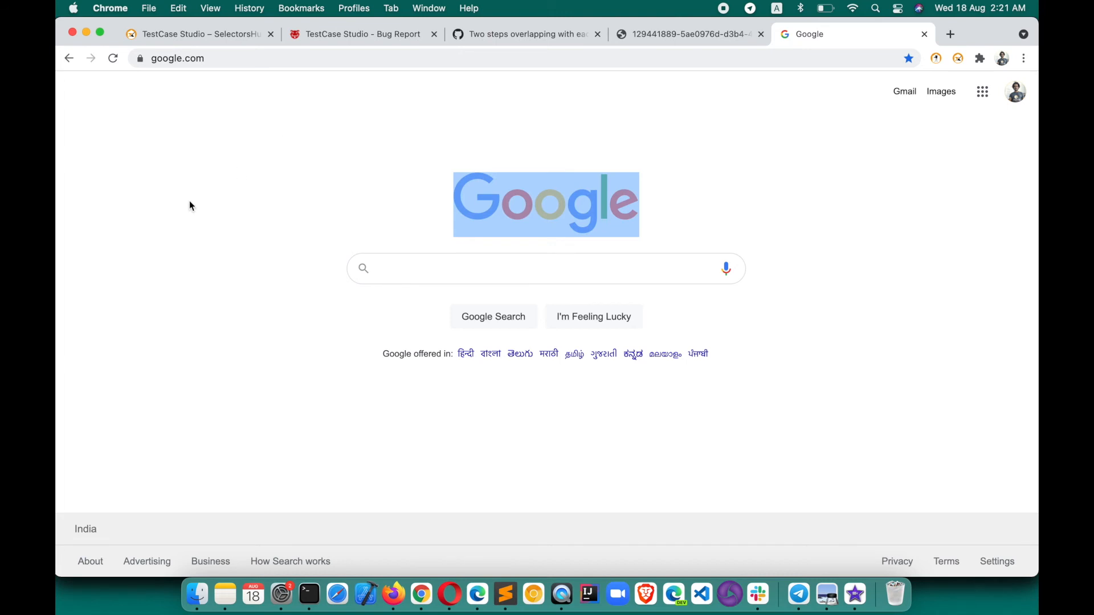
right_click(154, 218)
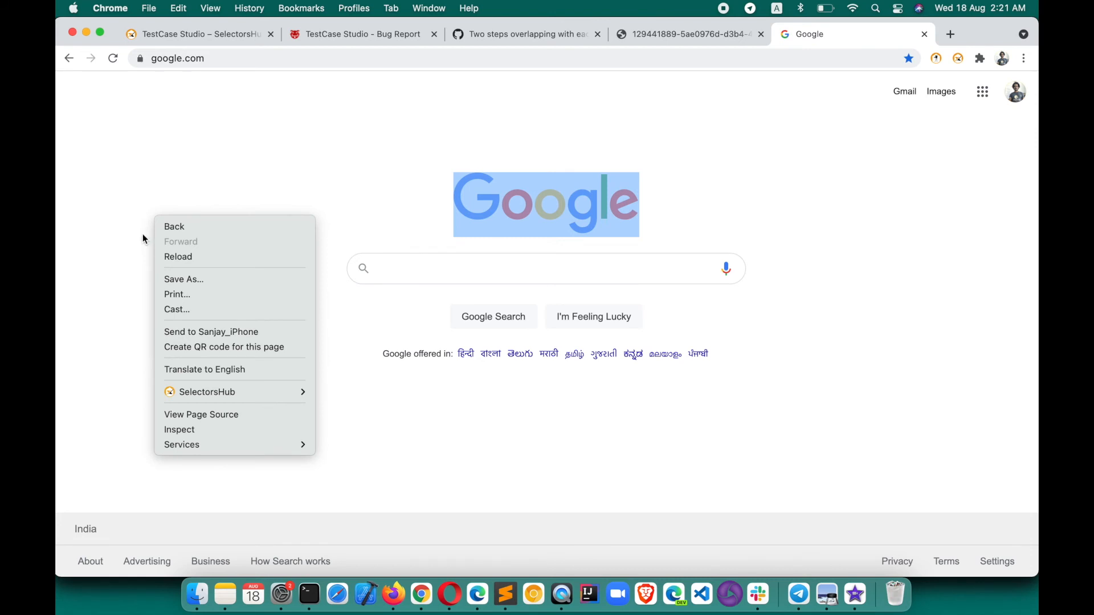
click(144, 238)
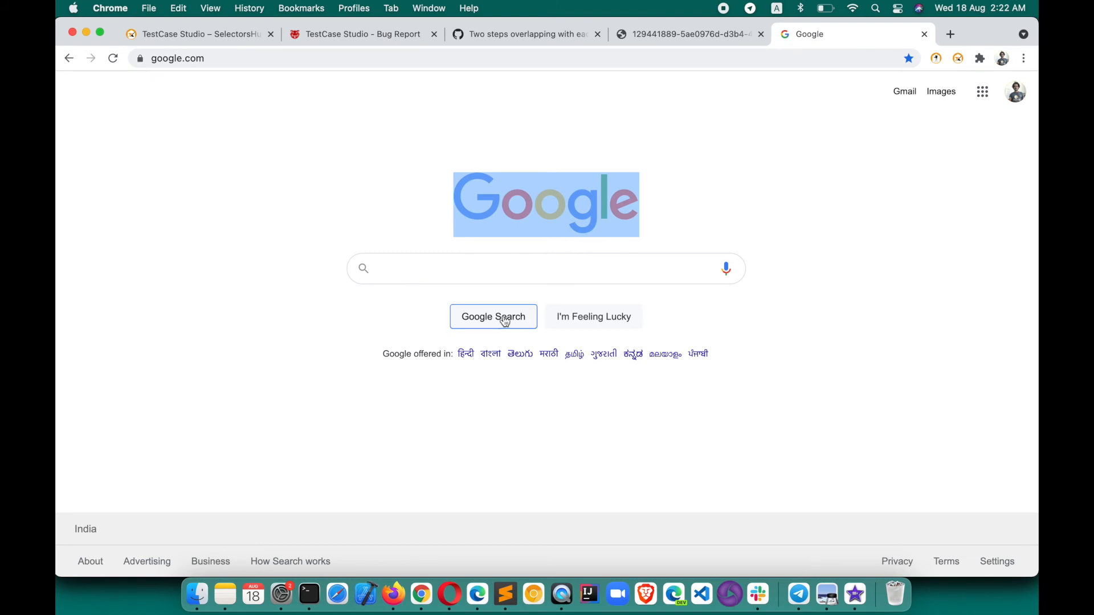
Step: Go to Google Doodles through I'm Feeling Lucky, open the "Get Vaccinated. Wear a Mask. Save Lives." doodle and review the recorded steps in TestCase Studio
click(599, 322)
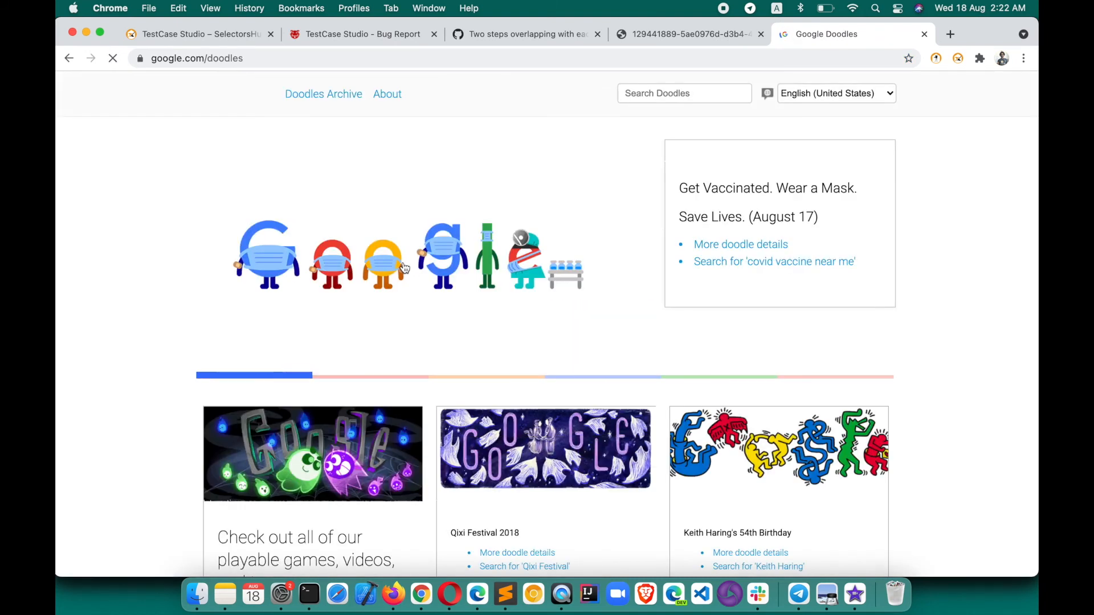
click(404, 268)
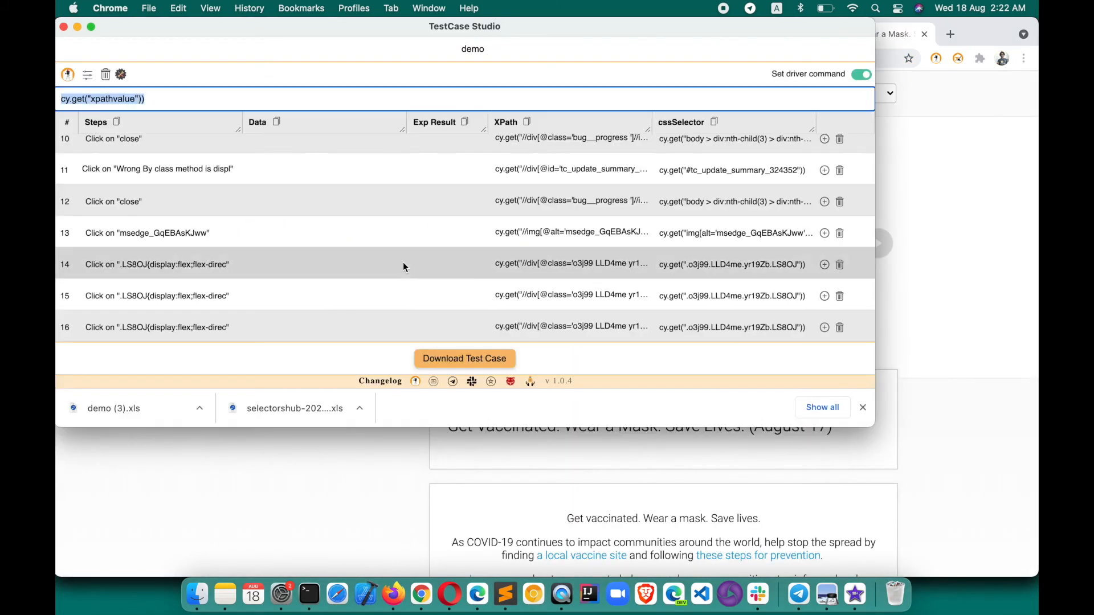
scroll(309, 319, down, 10)
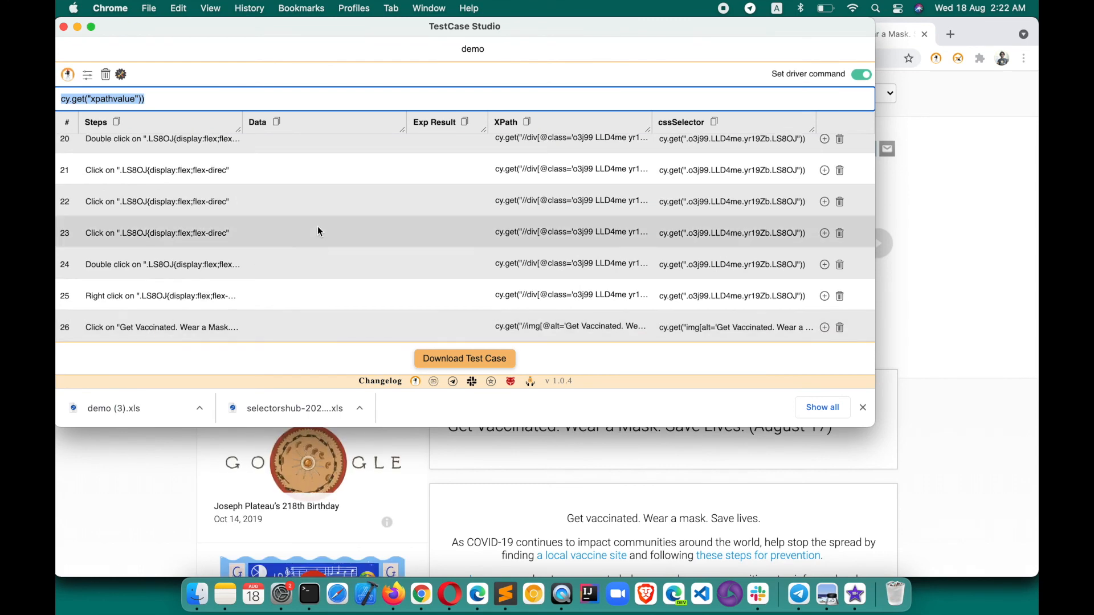
scroll(211, 303, up, 15)
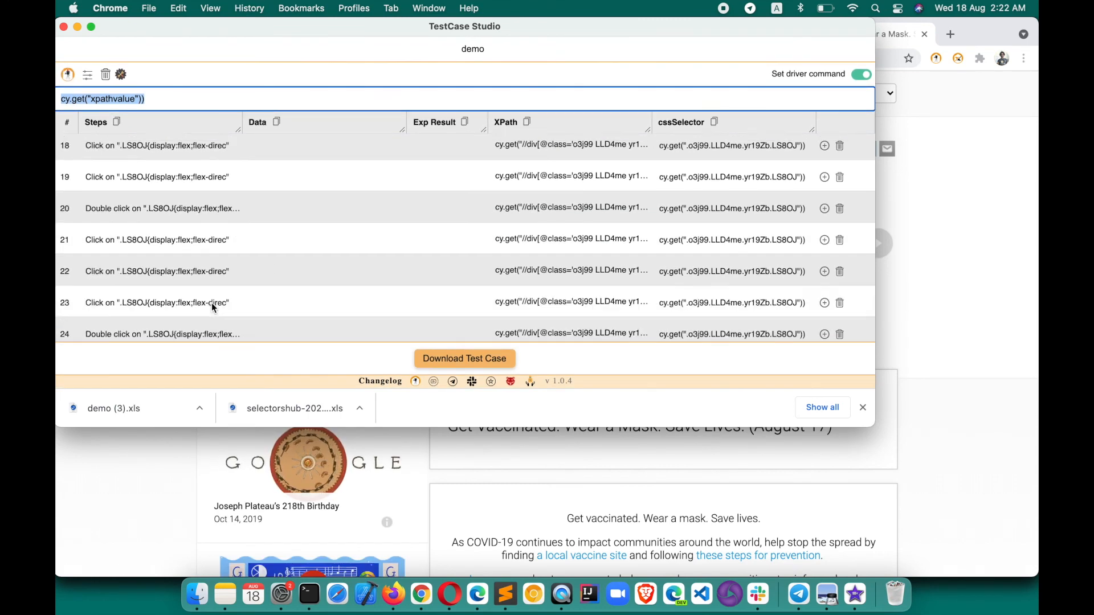
Step: Delete all recorded steps and close the TestCase Studio window, going back to the Google Doodles main page
click(105, 74)
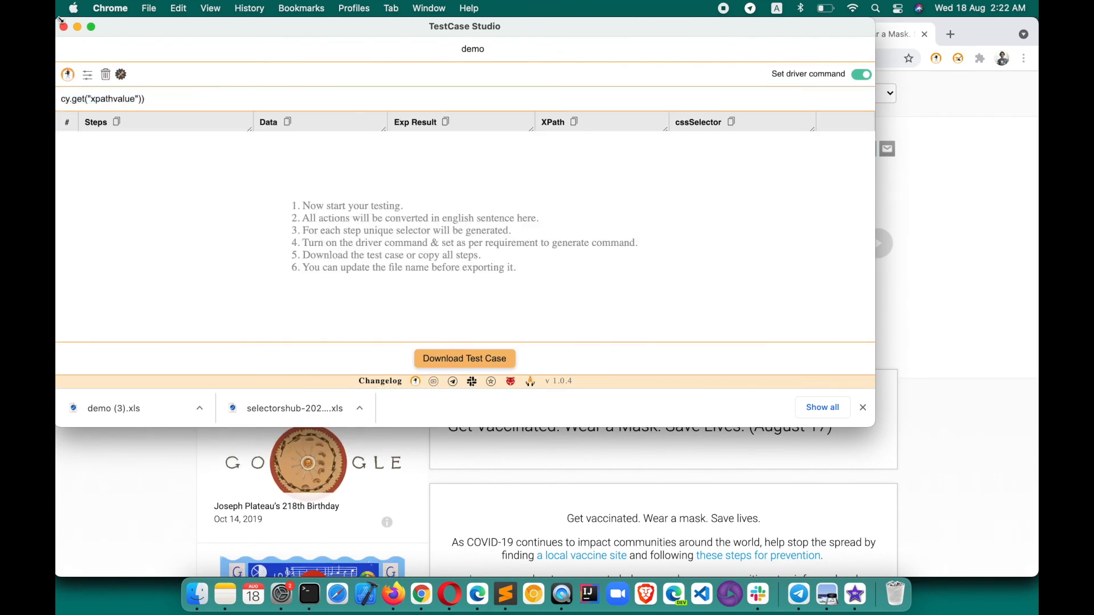
click(63, 26)
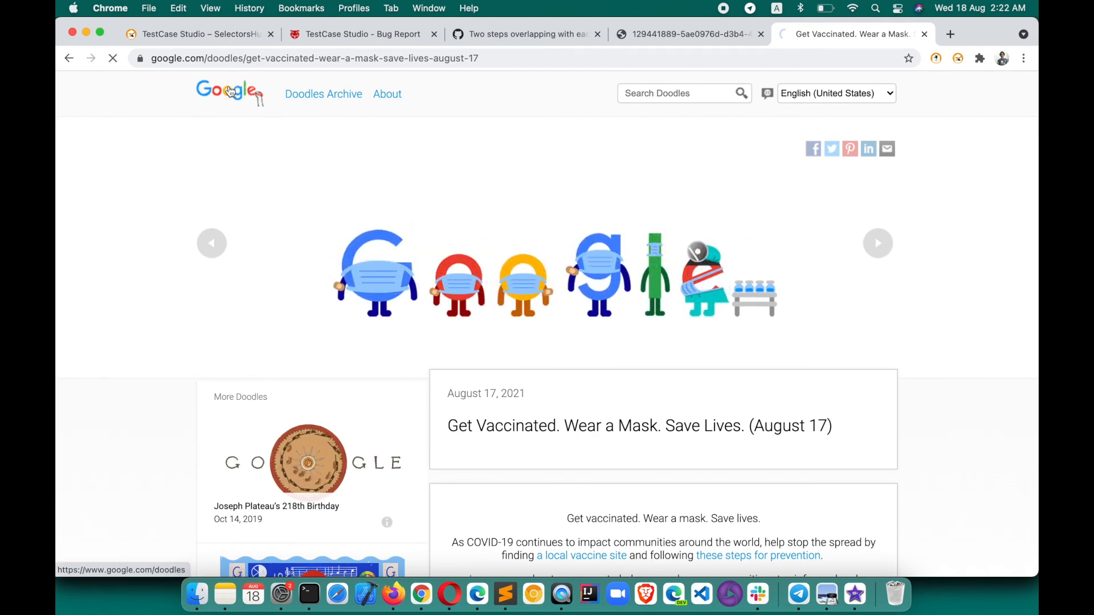
click(230, 85)
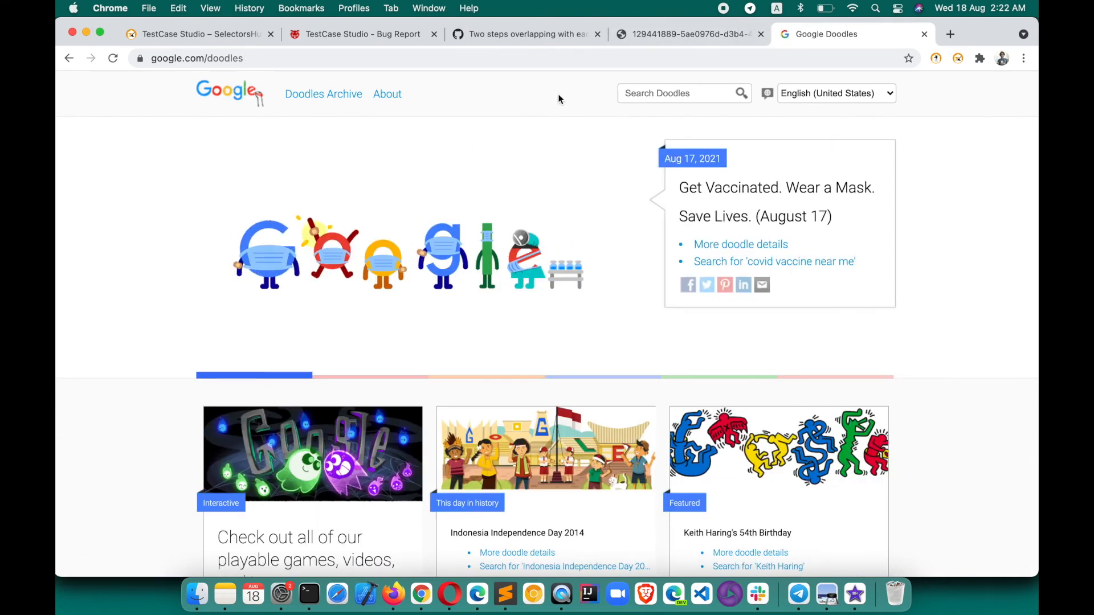
double_click(228, 58)
Step: Review the remaining FAQs, the introduction and the "How to use TestCase Studio" section on the SelectorsHub page
key(super+1)
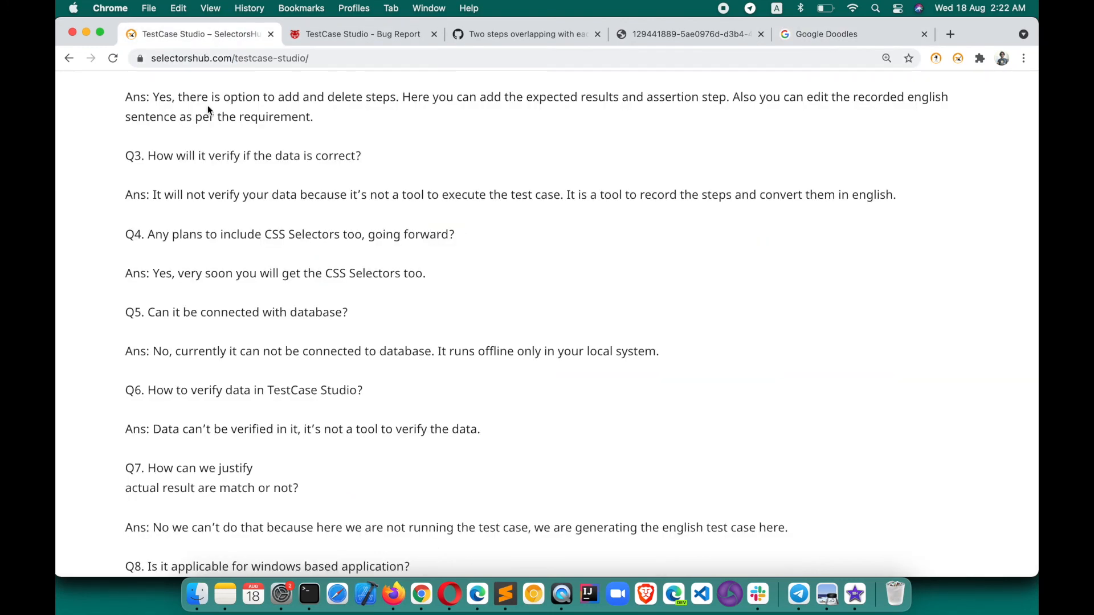
scroll(214, 291, down, 5)
scroll(214, 290, down, 12)
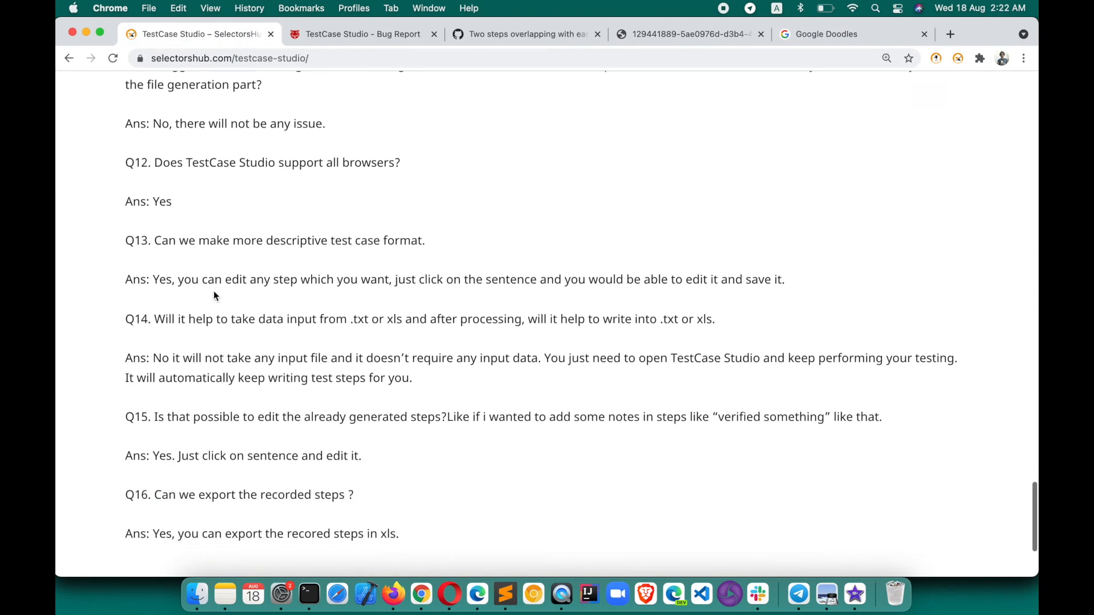
scroll(213, 291, up, 9)
scroll(214, 290, up, 20)
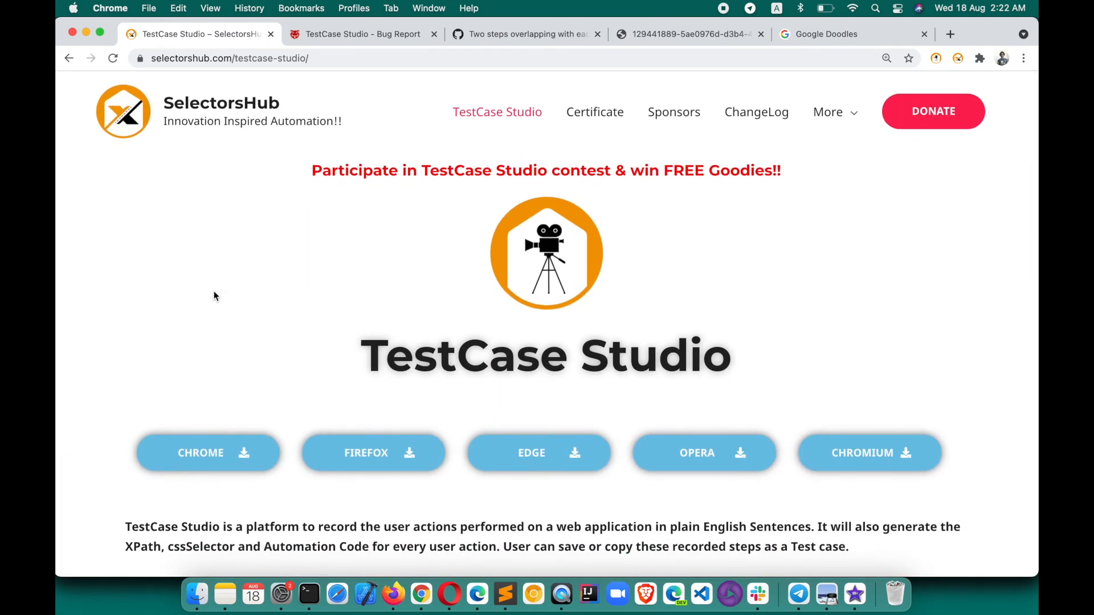
scroll(213, 295, down, 2)
scroll(213, 295, up, 2)
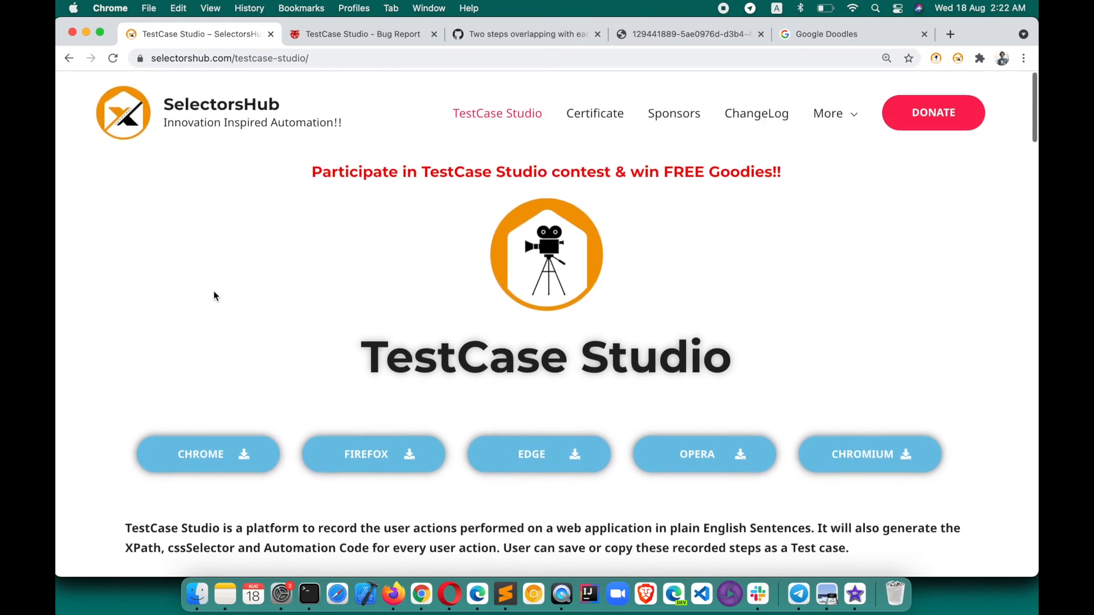
scroll(214, 295, down, 10)
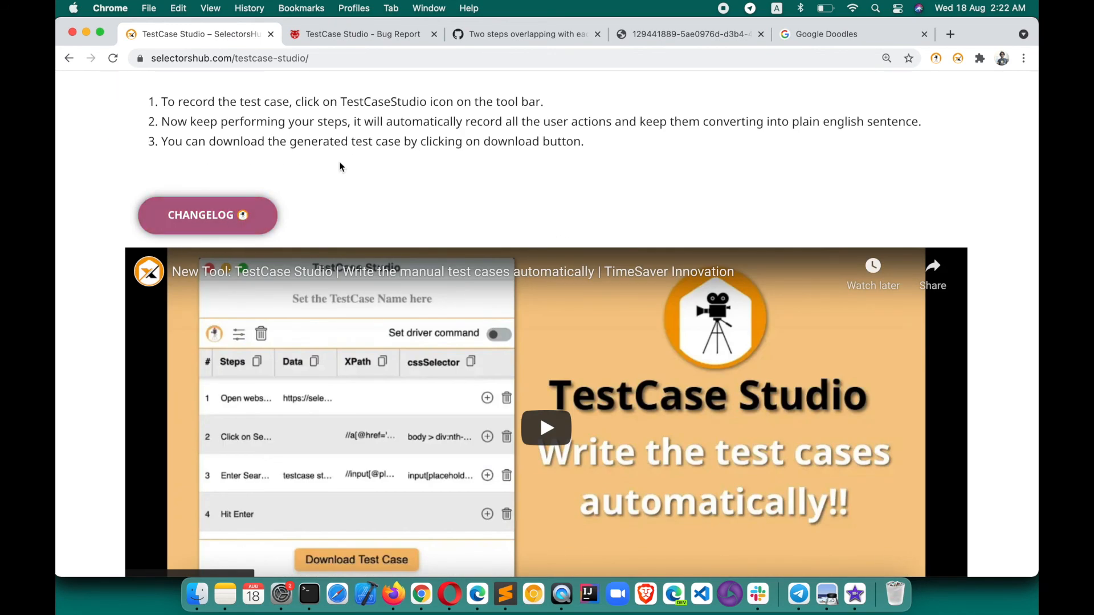
scroll(342, 166, up, 3)
scroll(340, 166, up, 2)
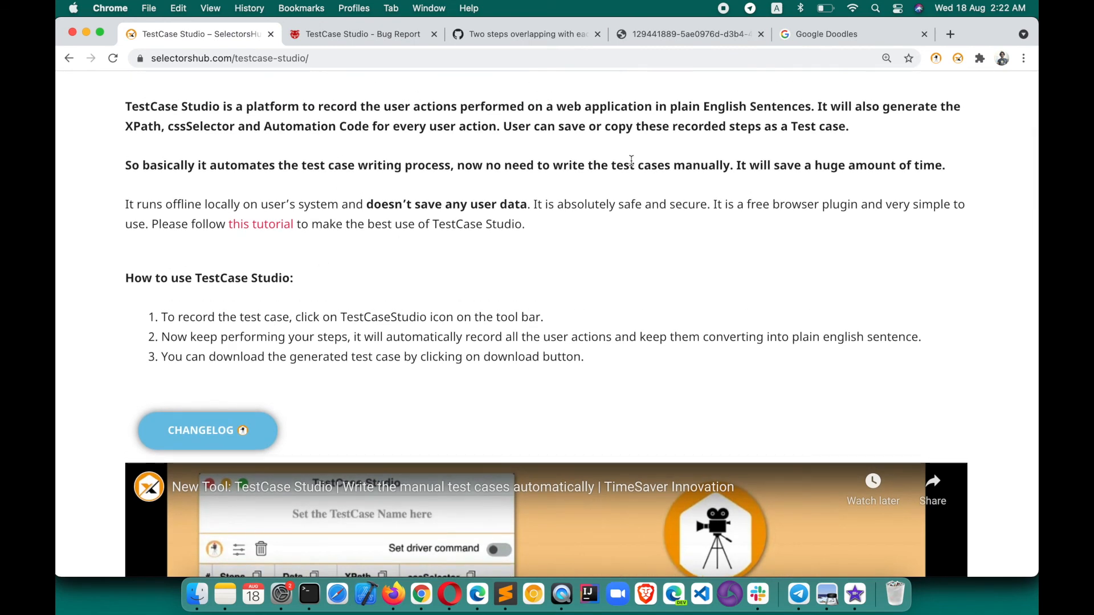
Step: Reopen TestCase Studio and open the footer link just before its version number
click(936, 58)
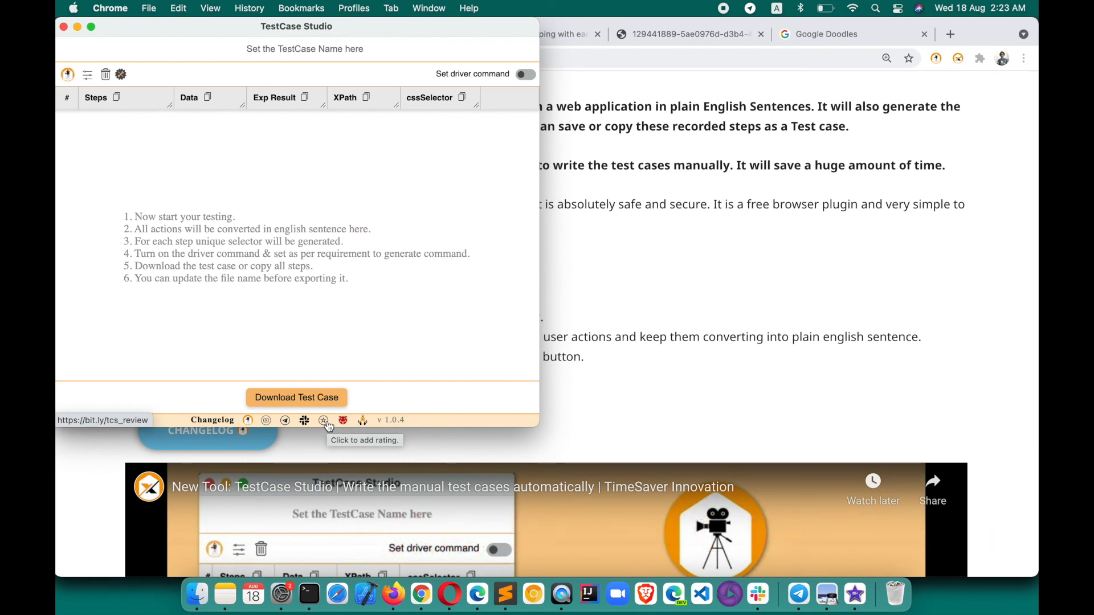
click(363, 420)
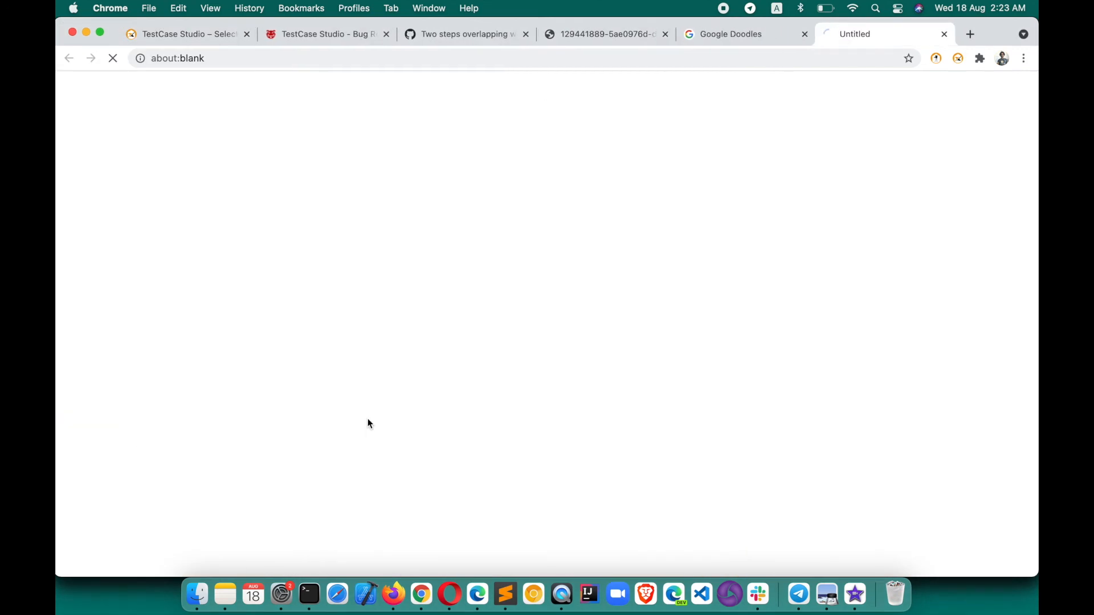